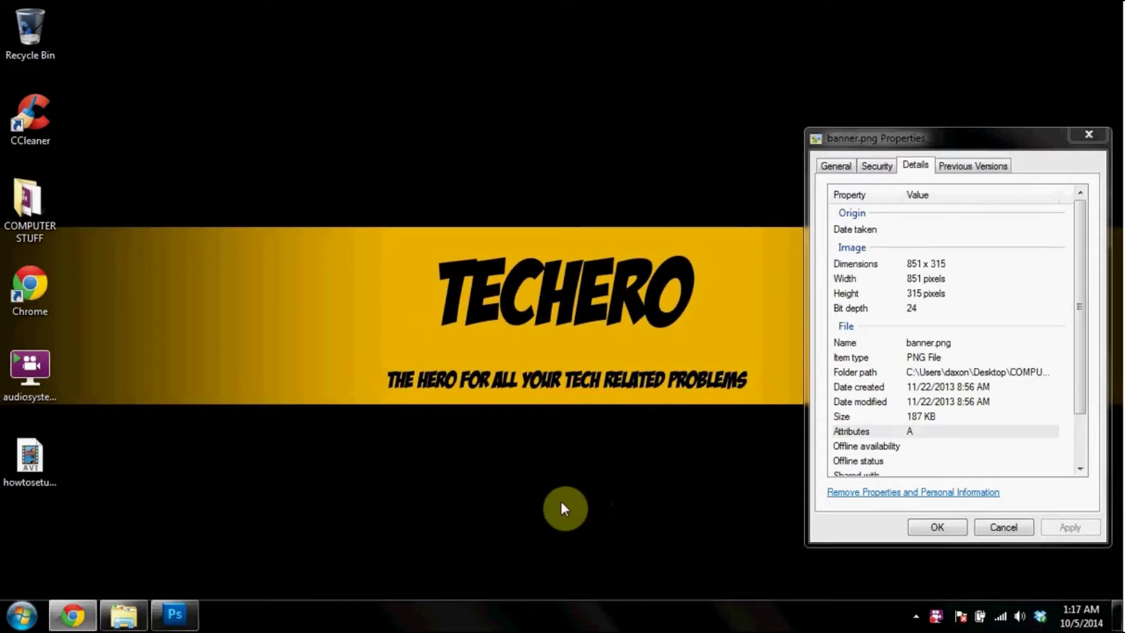
View the Facebook profile's cover photo in Chrome and check the image dimensions in the banner.png properties
left_click(72, 615)
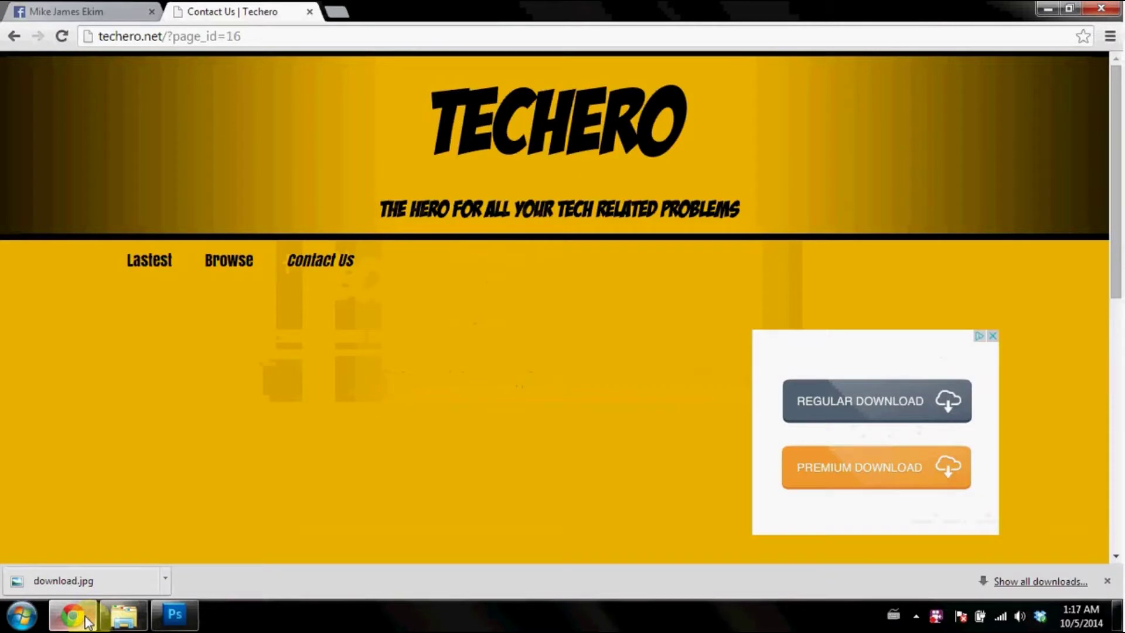
left_click(96, 8)
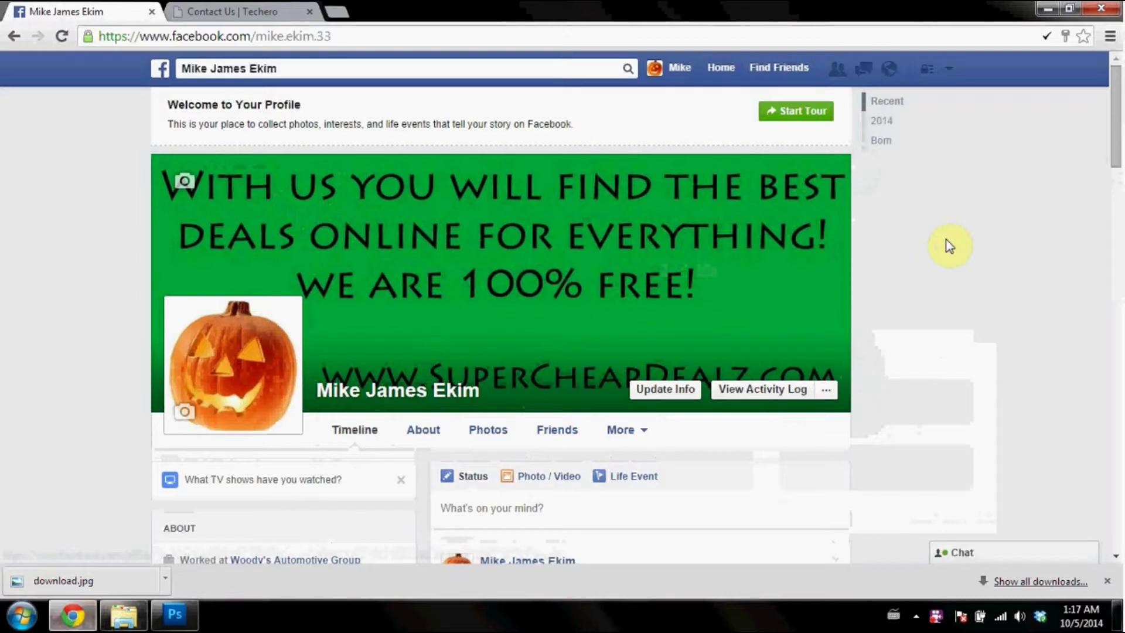
left_click(1043, 8)
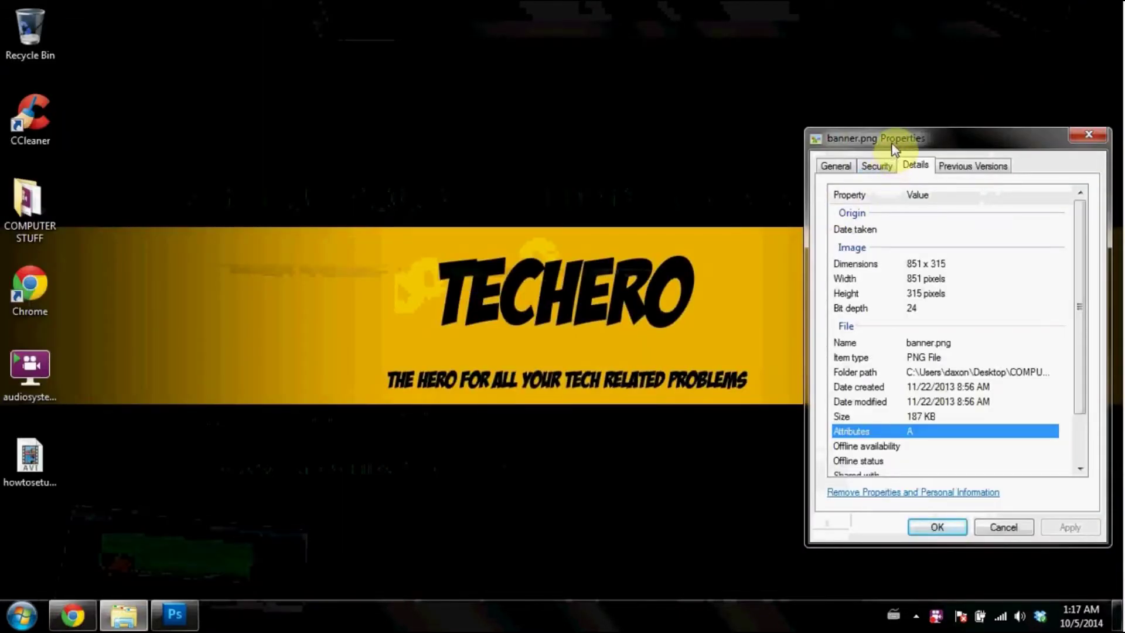
mouse_move(892, 139)
left_mouse_down()
mouse_move(878, 125)
mouse_move(900, 125)
left_mouse_up()
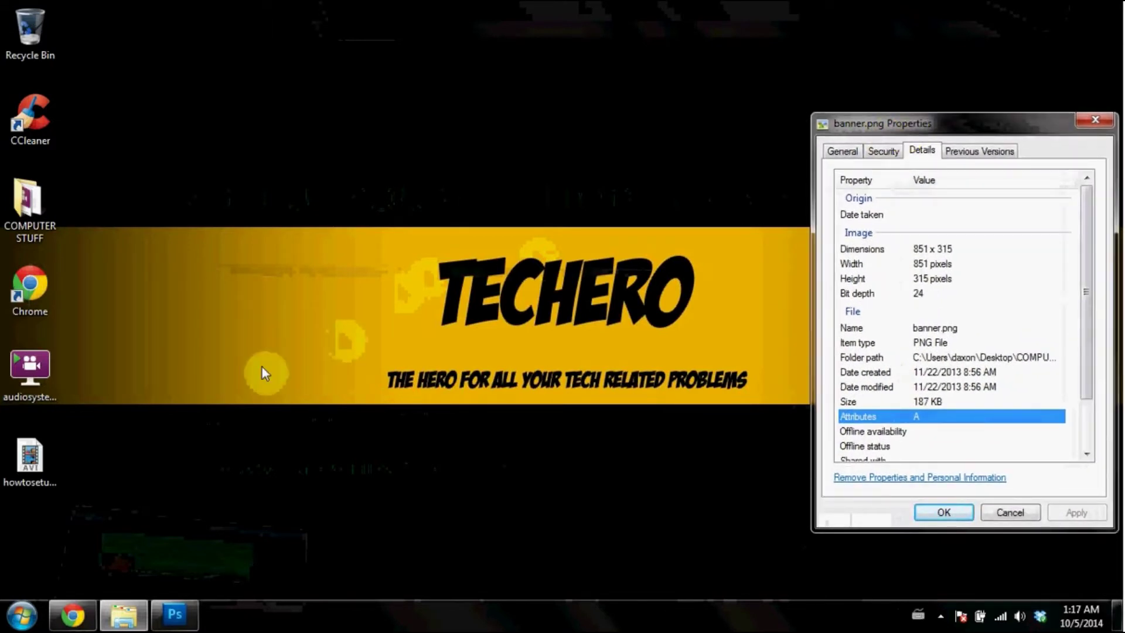
left_click(917, 252)
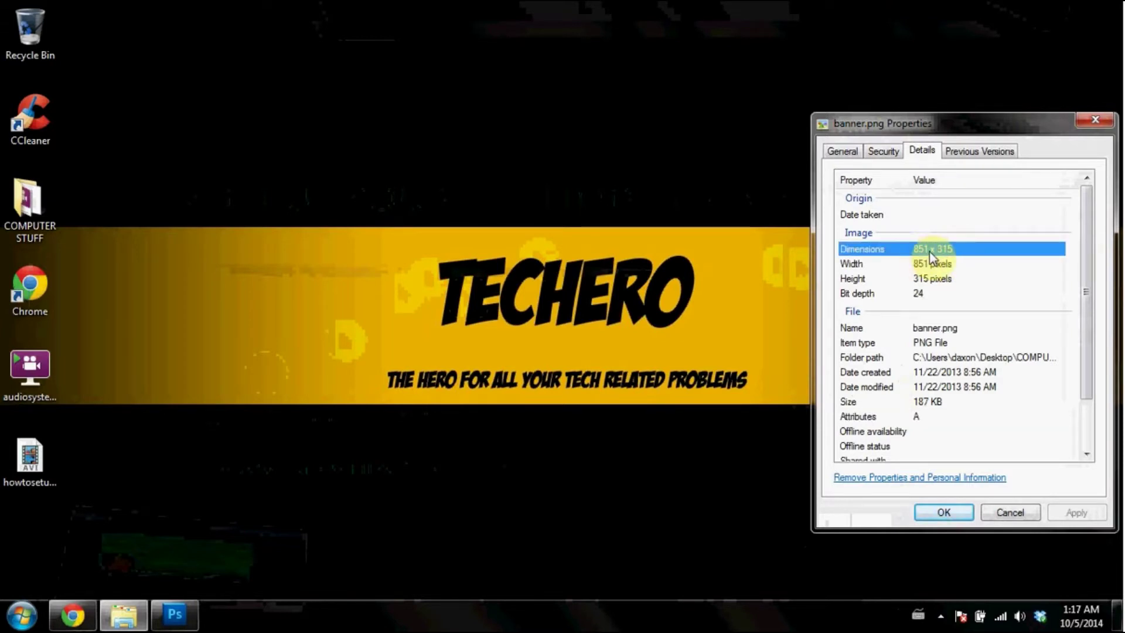
Switch to Photoshop
mouse_move(175, 622)
left_click(175, 623)
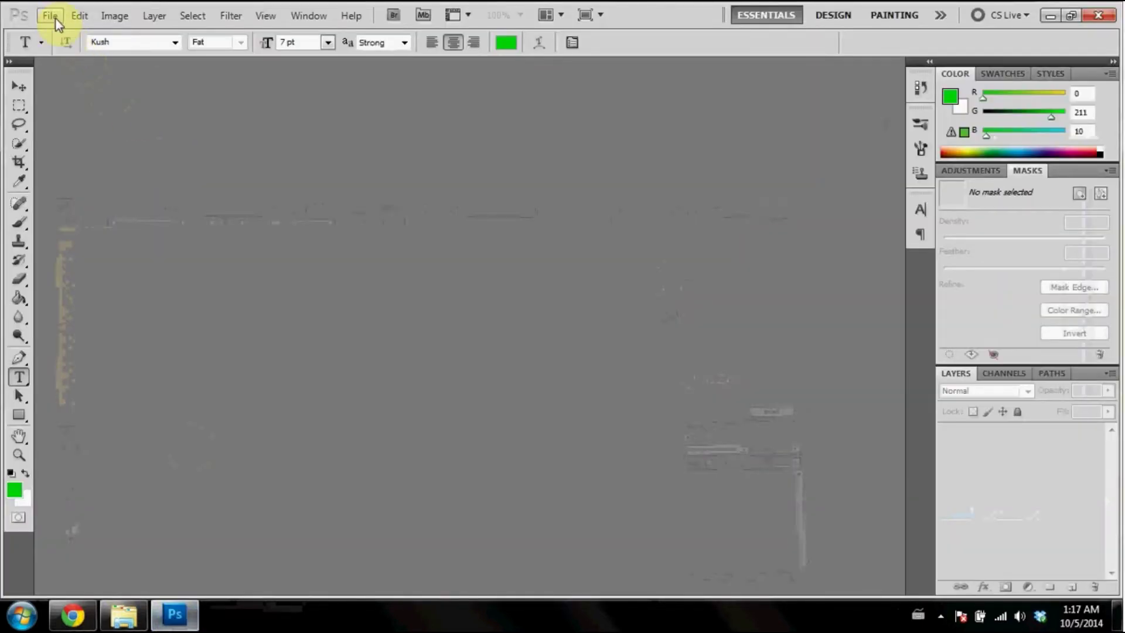
left_click(55, 19)
left_click(58, 30)
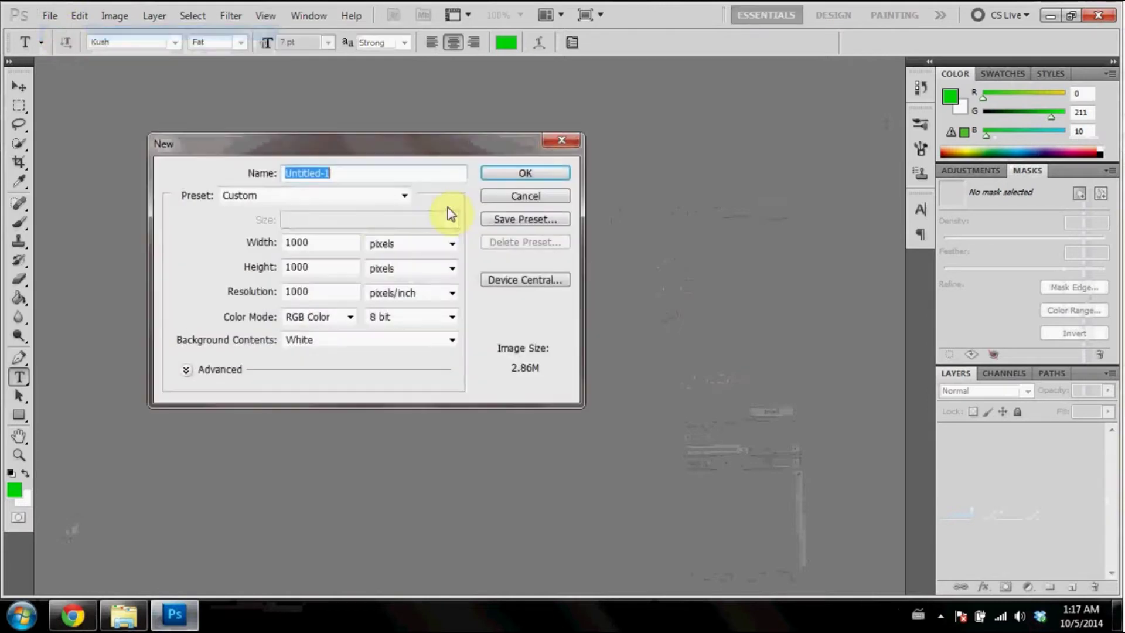
left_click(565, 142)
Shrink the Photoshop window beside the banner.png properties and set up a new document 851 pixels wide and 315 pixels high
left_click(1071, 15)
left_click_drag(987, 37, 464, 61)
left_click(88, 66)
left_click(99, 81)
double_click(330, 243)
key("BackSpace")
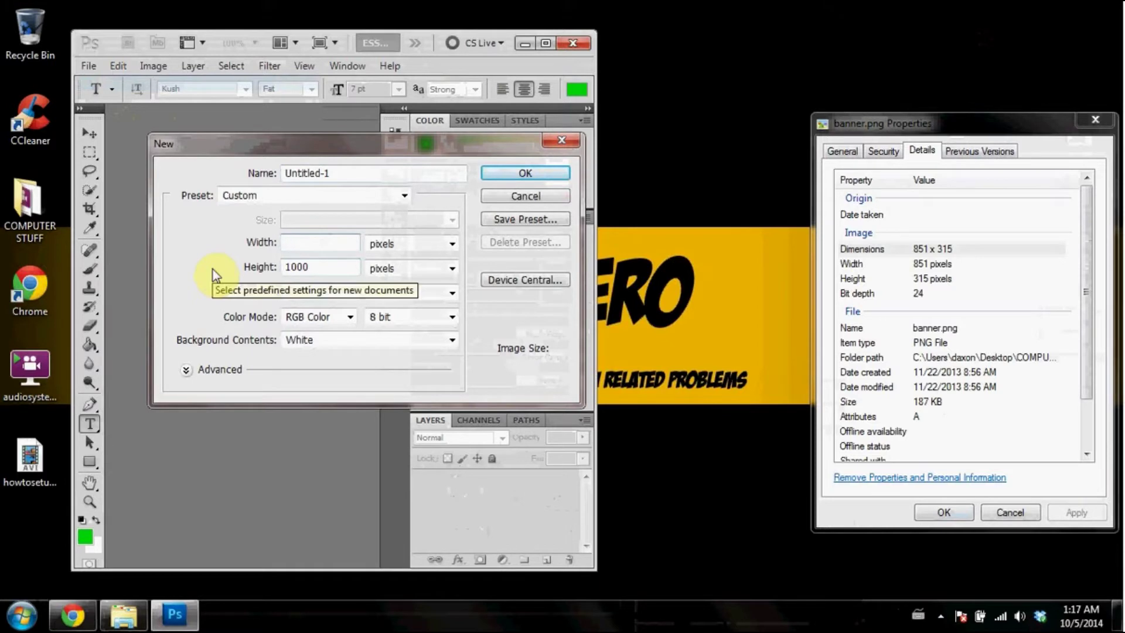
type("8")
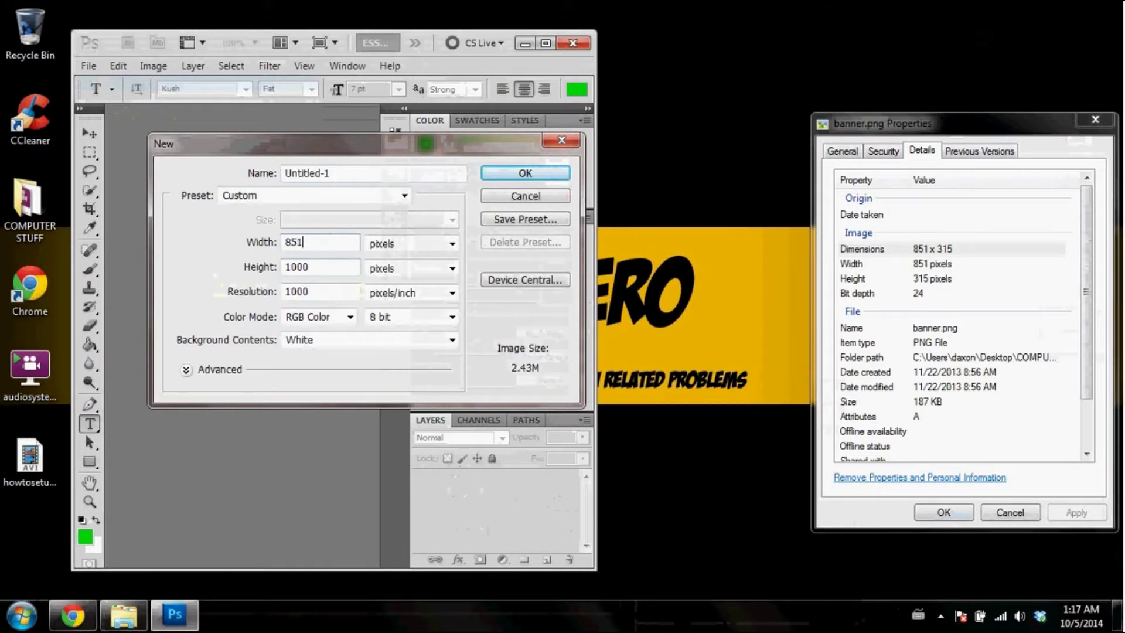
type("51")
key("Tab")
key("Tab")
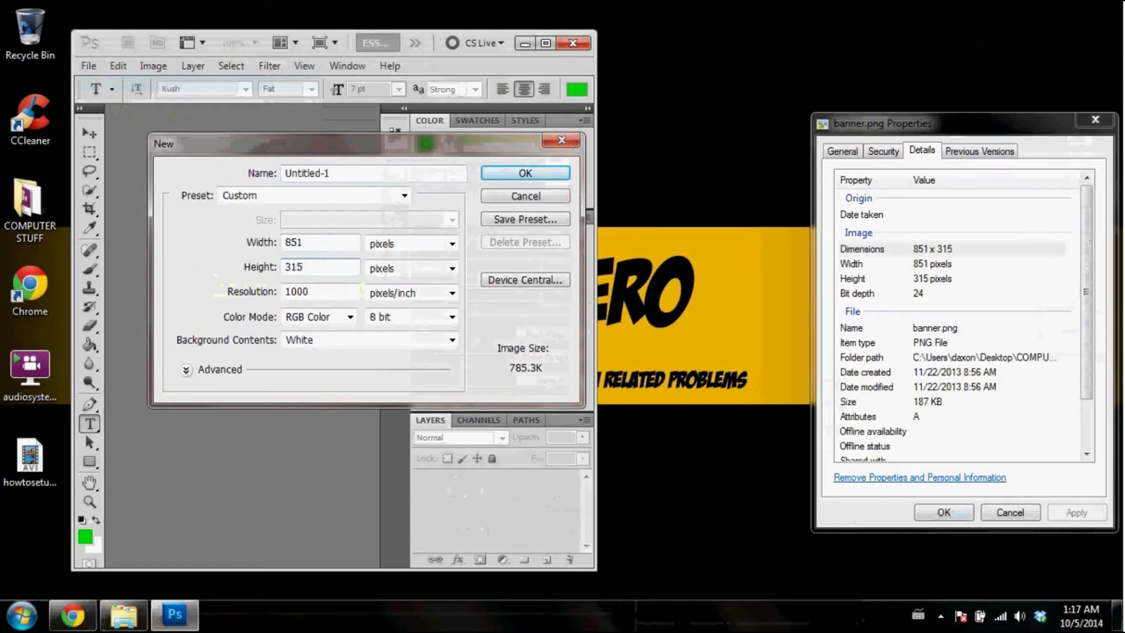
left_click(429, 248)
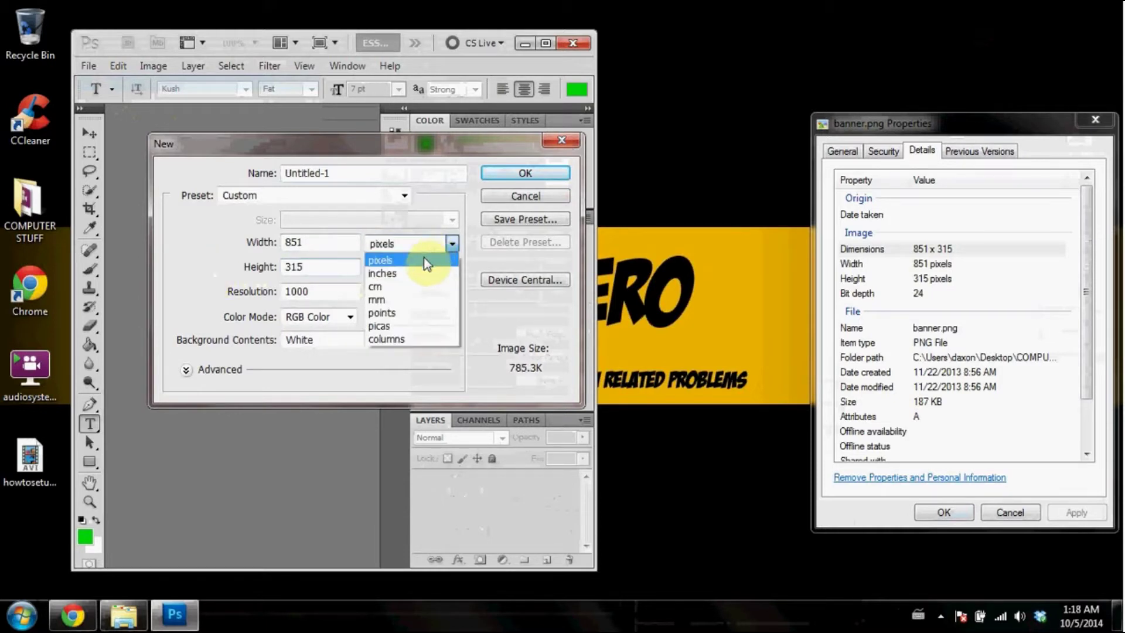
left_click(423, 261)
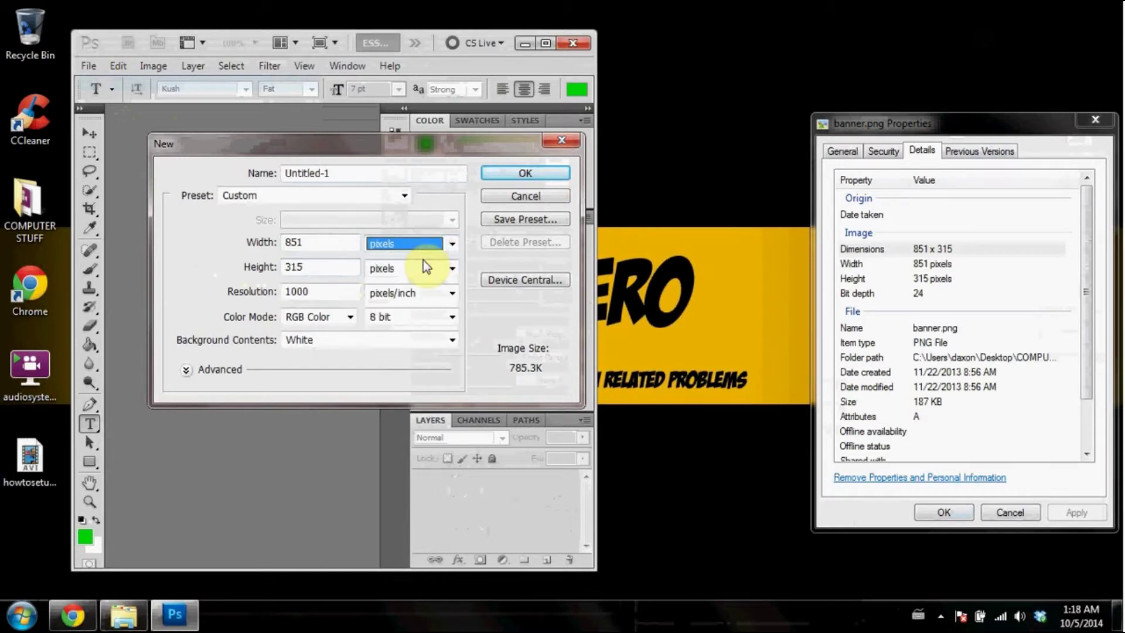
Set the new document's resolution to 2000 pixels/inch and create it
left_click(340, 290)
left_click_drag(340, 290, 225, 316)
key("BackSpace")
type("2")
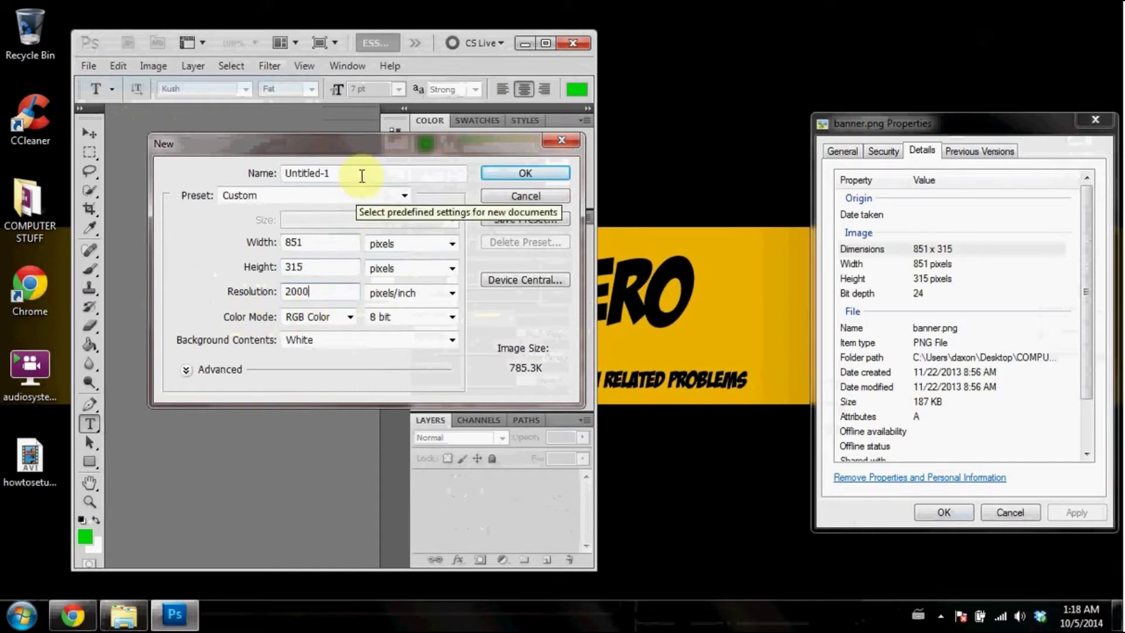
left_click_drag(371, 147, 368, 164)
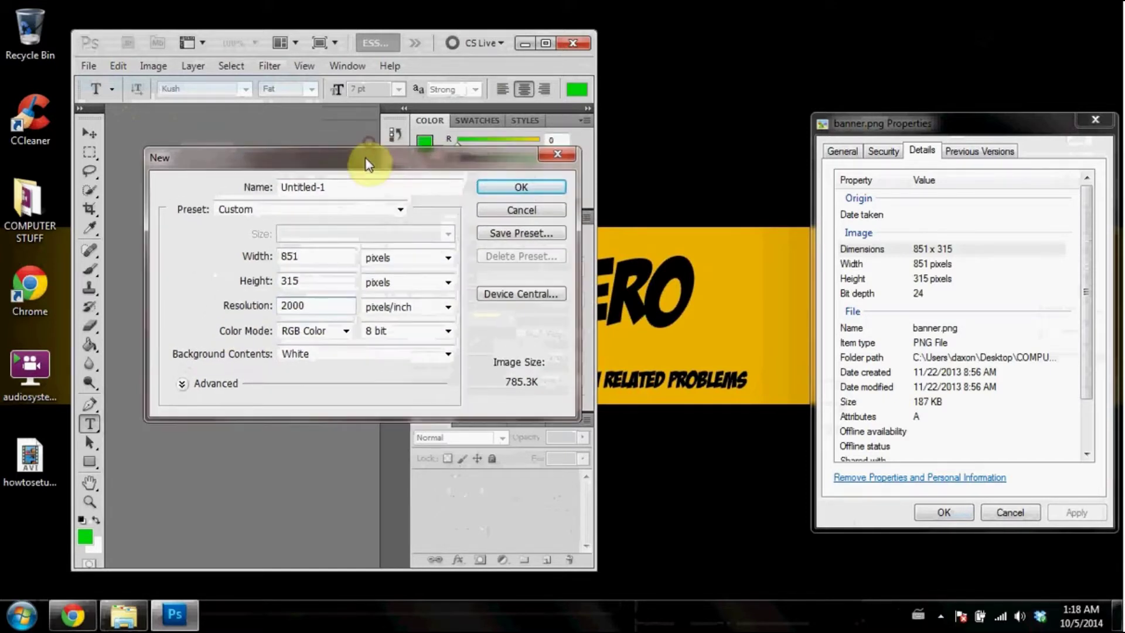
left_click(500, 187)
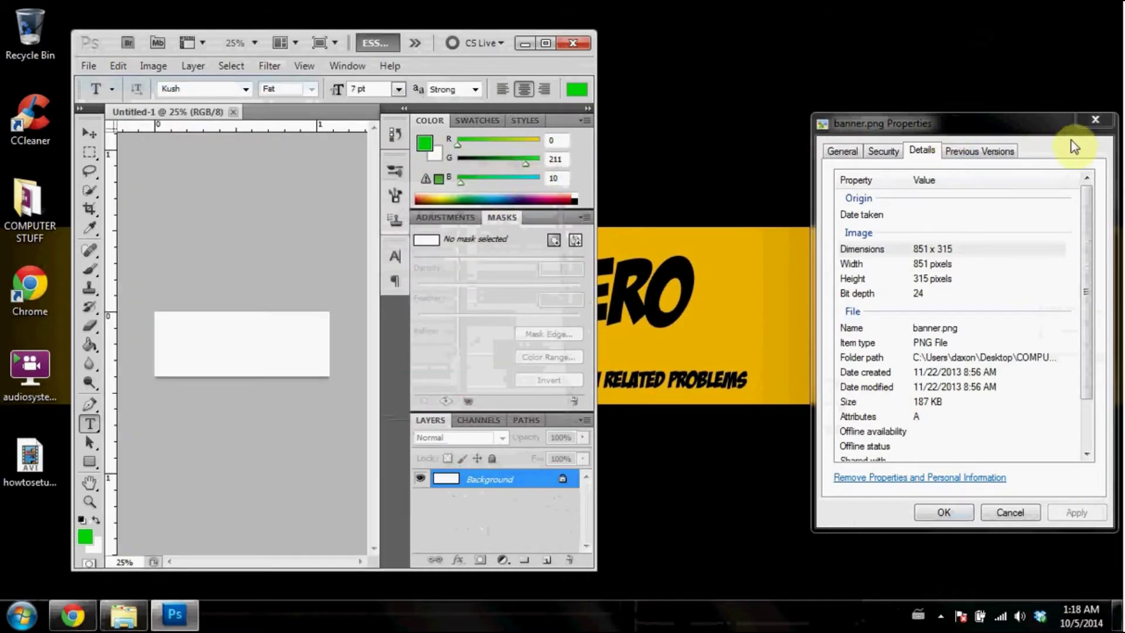
Close the banner.png properties and show the blank canvas at 100% in a maximized Photoshop window
left_click(1095, 120)
left_click(546, 43)
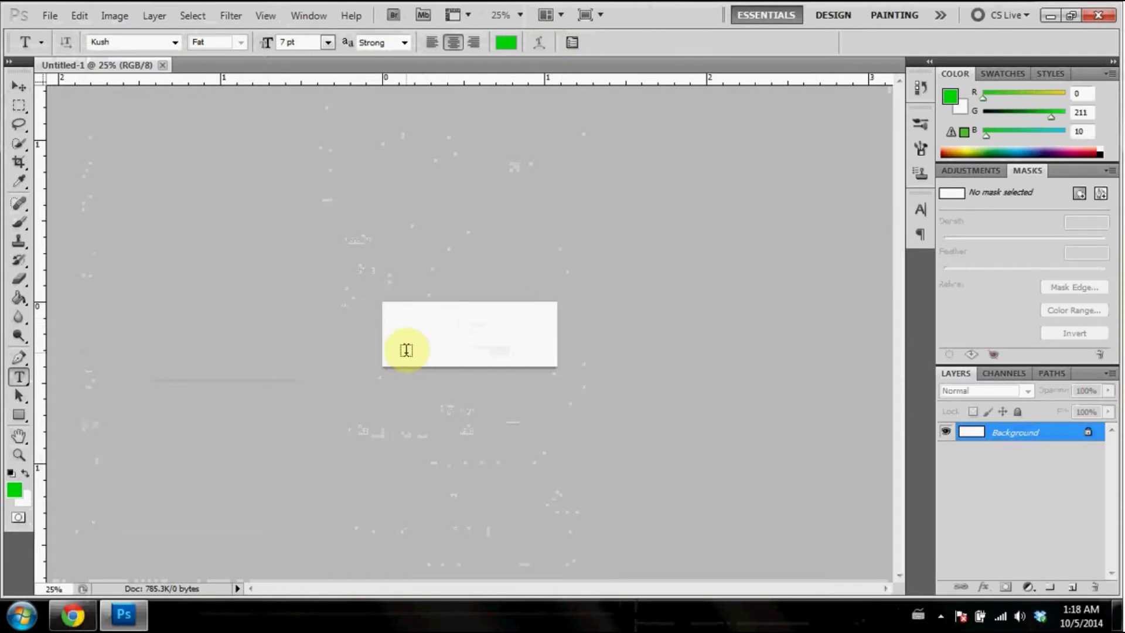
left_click(25, 455)
left_click(62, 42)
left_click(472, 330)
left_click(473, 334)
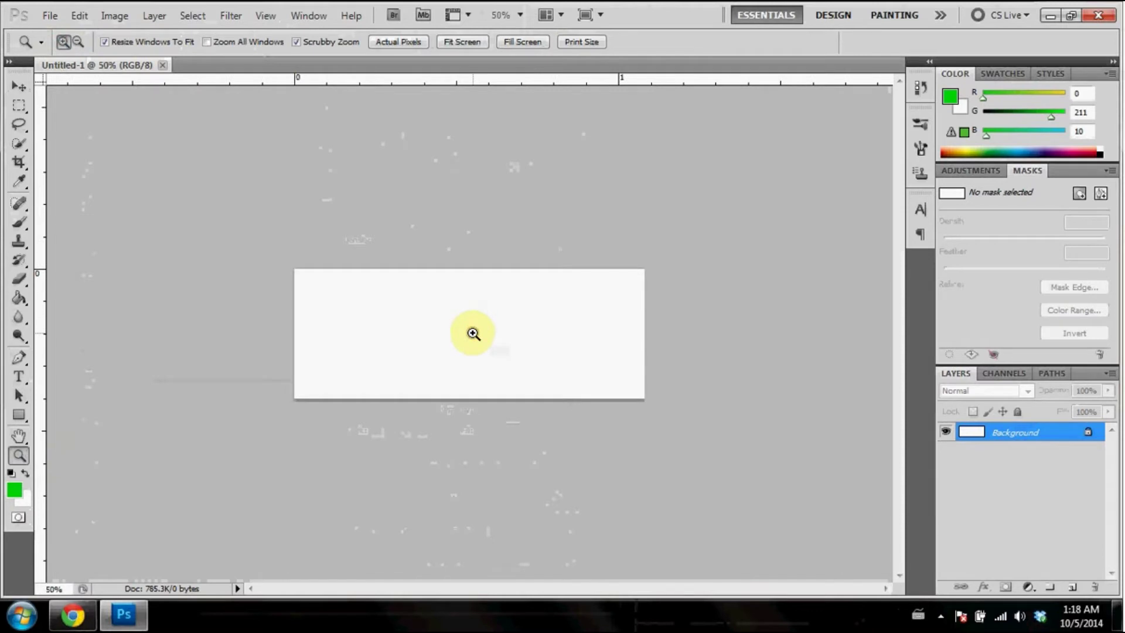
left_click(472, 333)
left_click(473, 332)
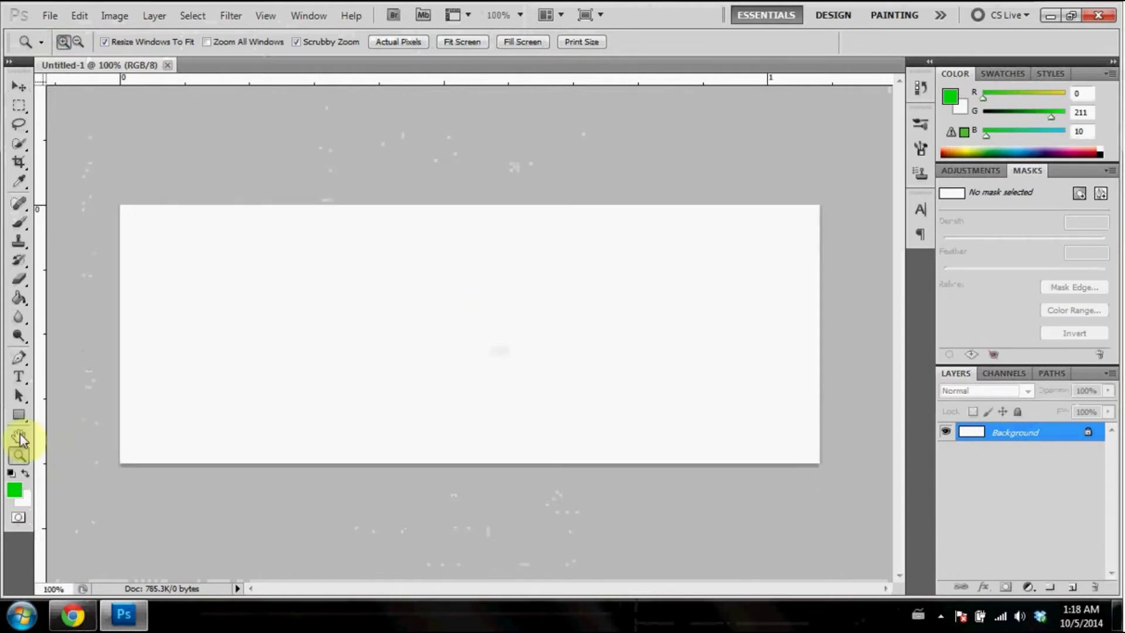
Set the foreground color to the bright blue 007ef3
left_click(13, 489)
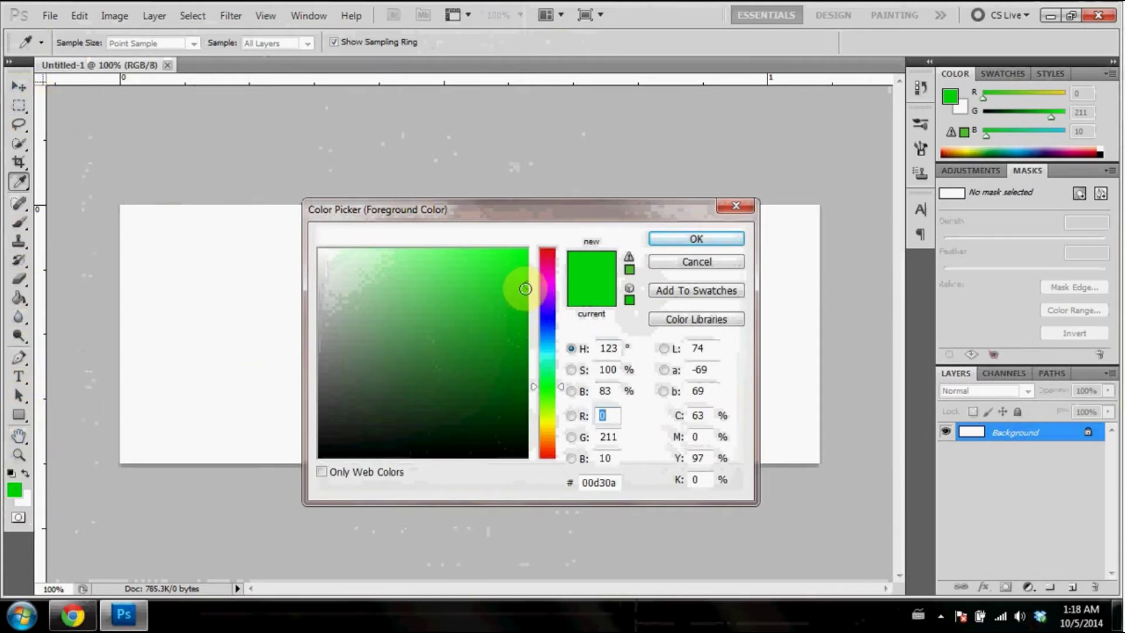
mouse_move(525, 289)
left_mouse_down()
mouse_move(533, 256)
mouse_move(535, 280)
left_mouse_up()
left_click(547, 284)
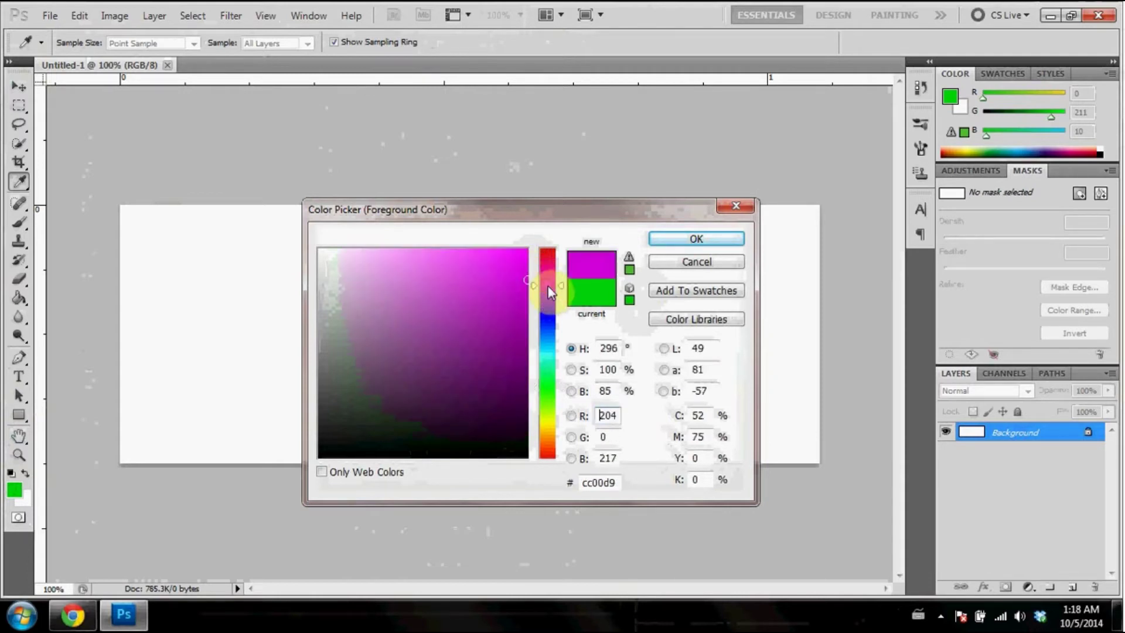
left_click_drag(548, 344, 547, 336)
left_click_drag(531, 287, 532, 251)
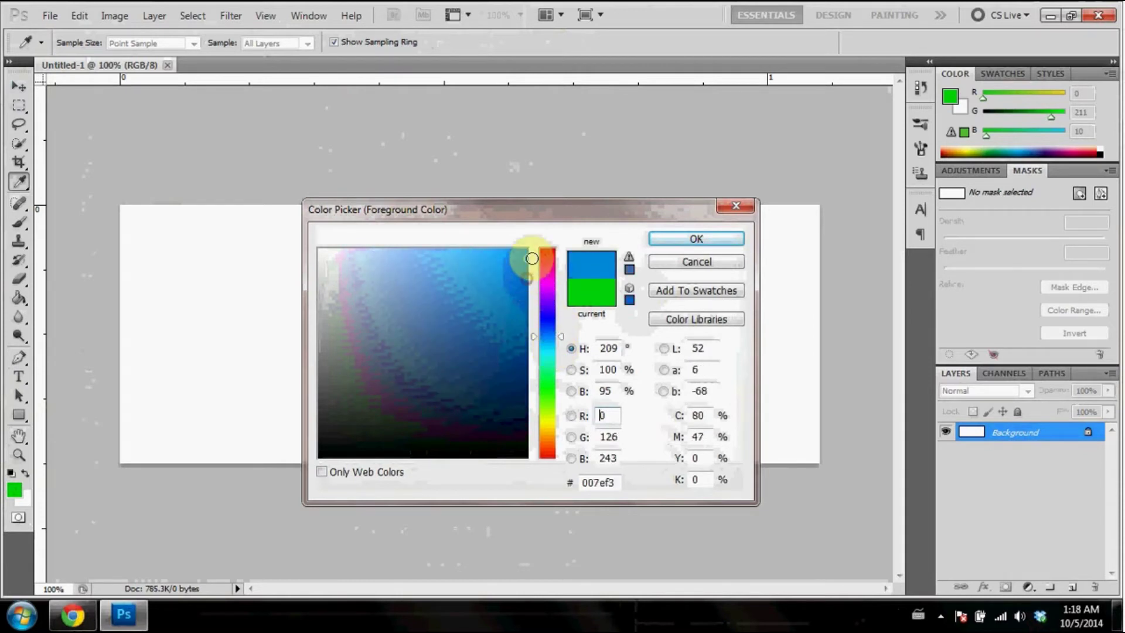
left_click(666, 241)
Paint the entire canvas with the blue foreground color using the Brush tool
key("z")
left_click(14, 225)
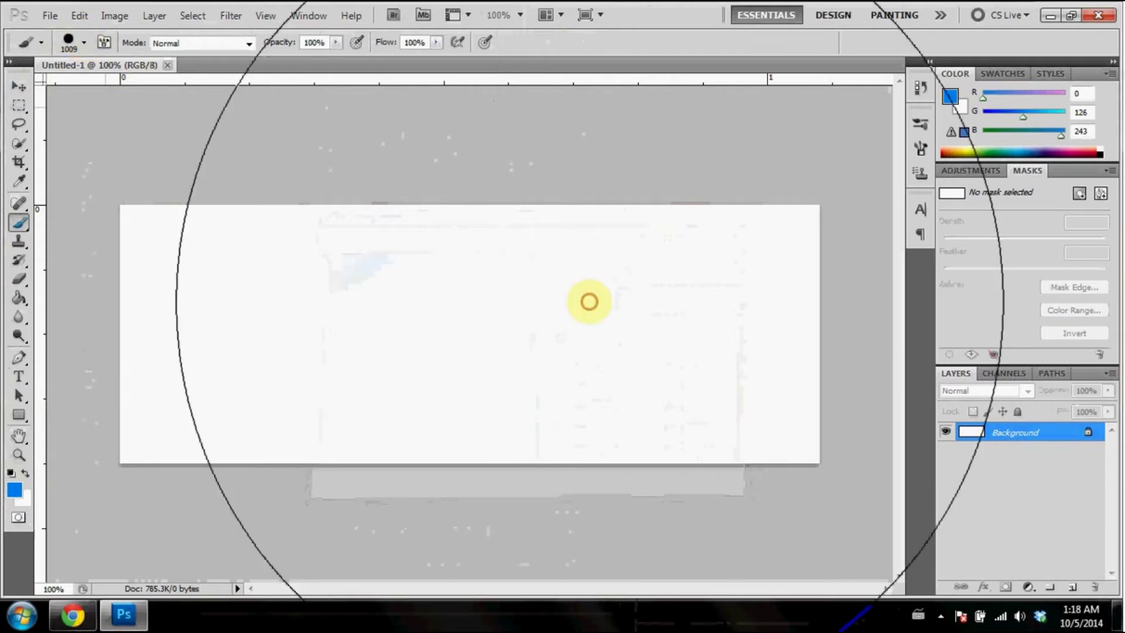
mouse_move(589, 301)
left_mouse_down()
mouse_move(547, 438)
mouse_move(196, 425)
mouse_move(478, 368)
mouse_move(577, 384)
mouse_move(673, 343)
left_mouse_up()
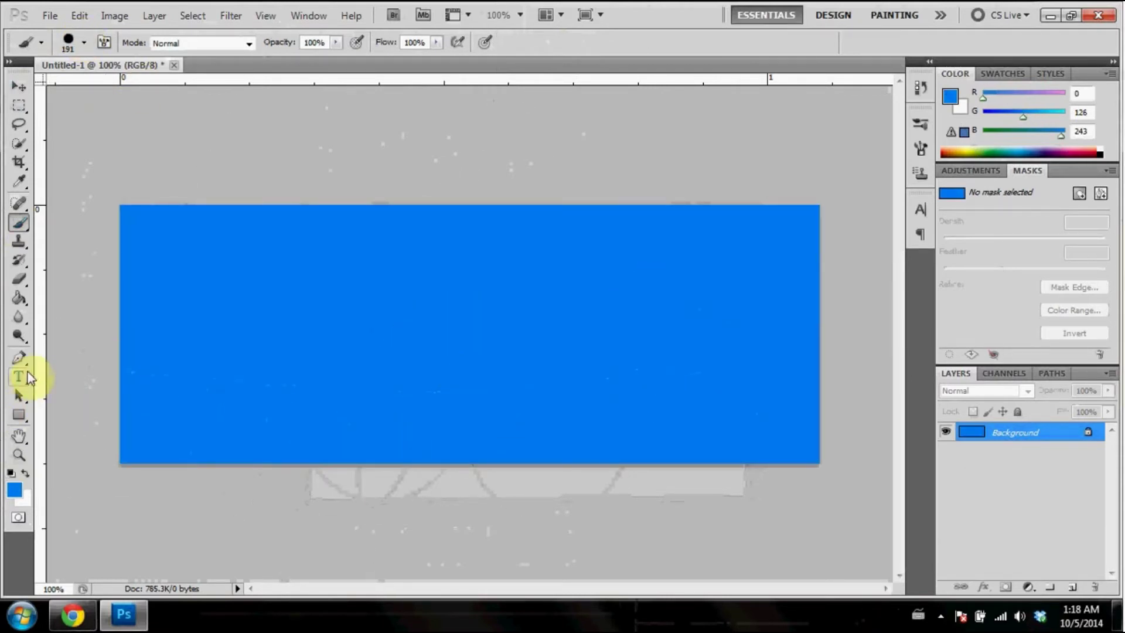
Switch to Chrome and open google.com in a new tab
left_click(72, 615)
left_click(337, 11)
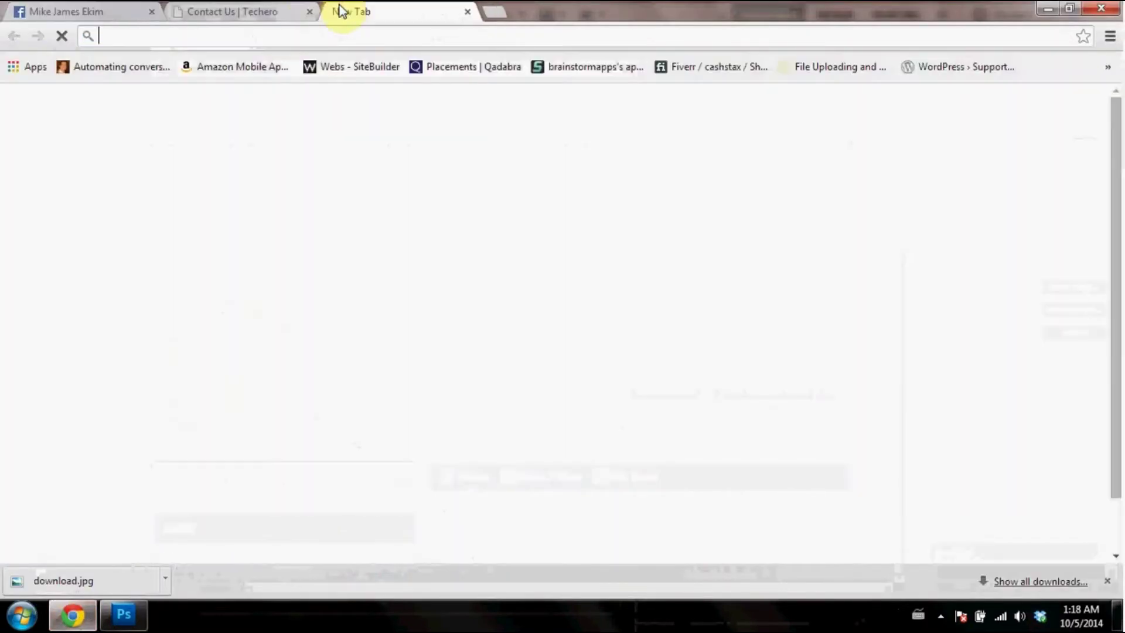
type("google.com")
key("Return")
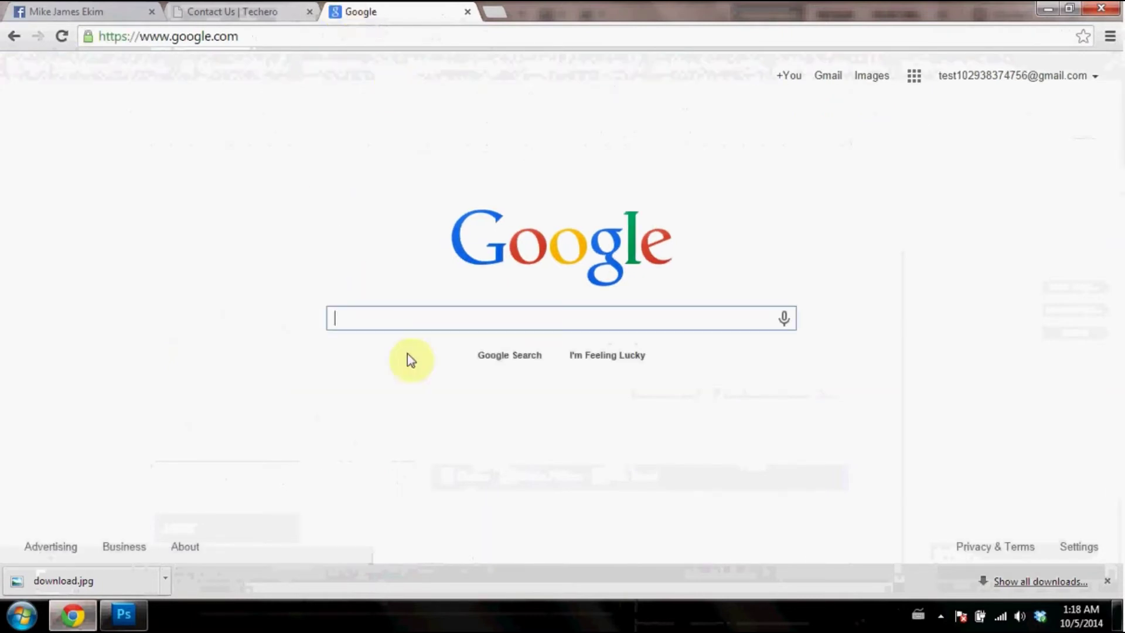
Search Google Images for "royals KC" and open the preview of the white KC cap logo on blue
type("roya")
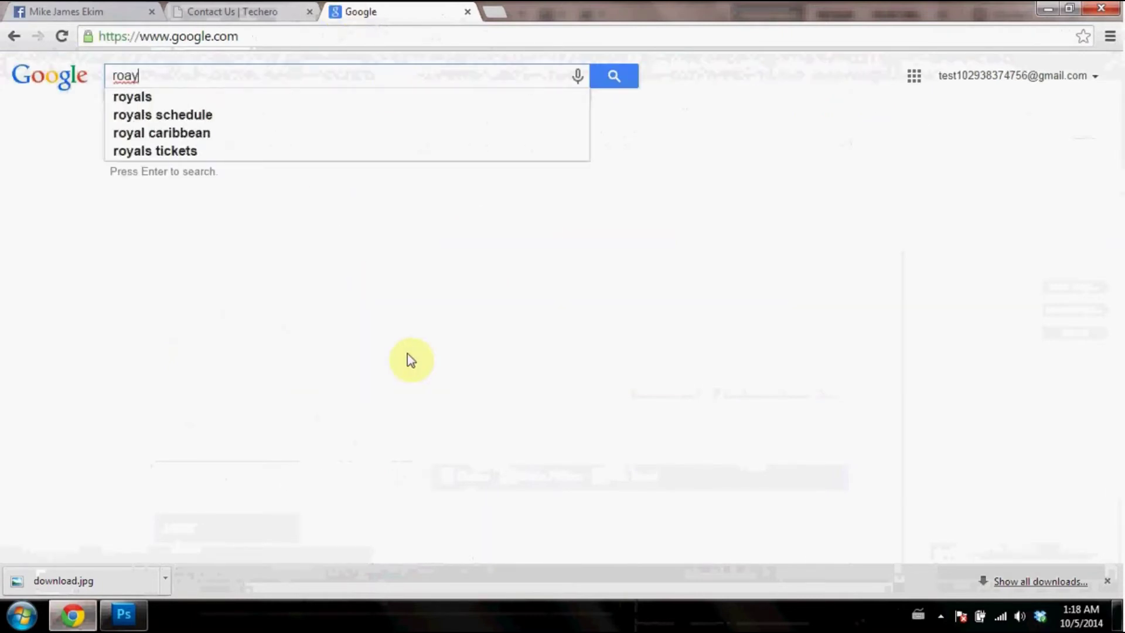
type("ls KC")
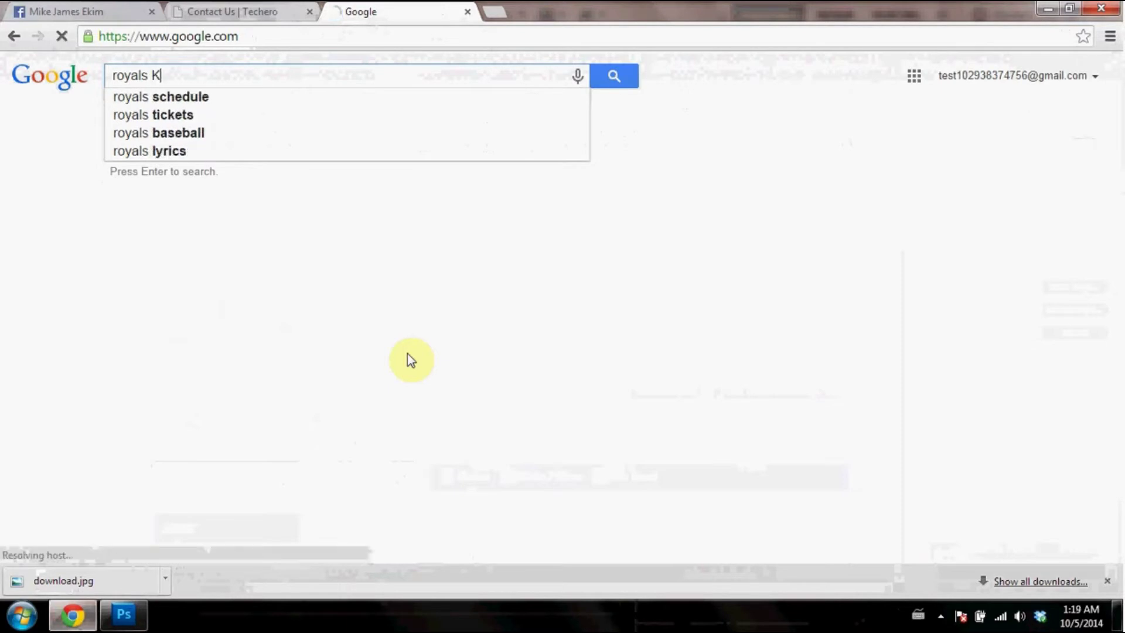
key("Return")
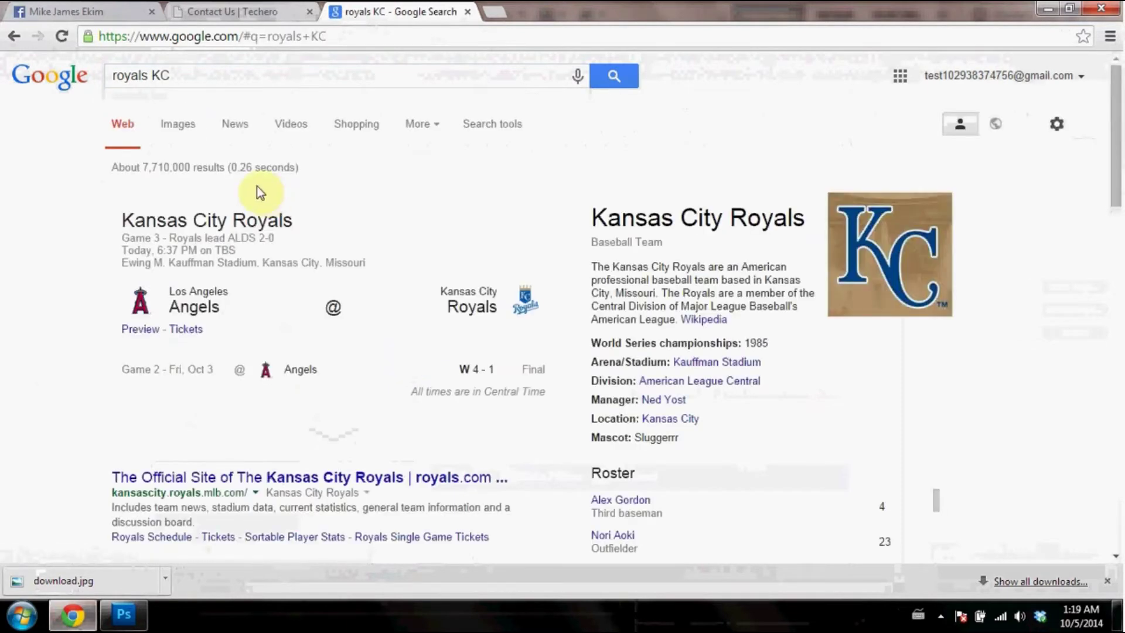
left_click(181, 125)
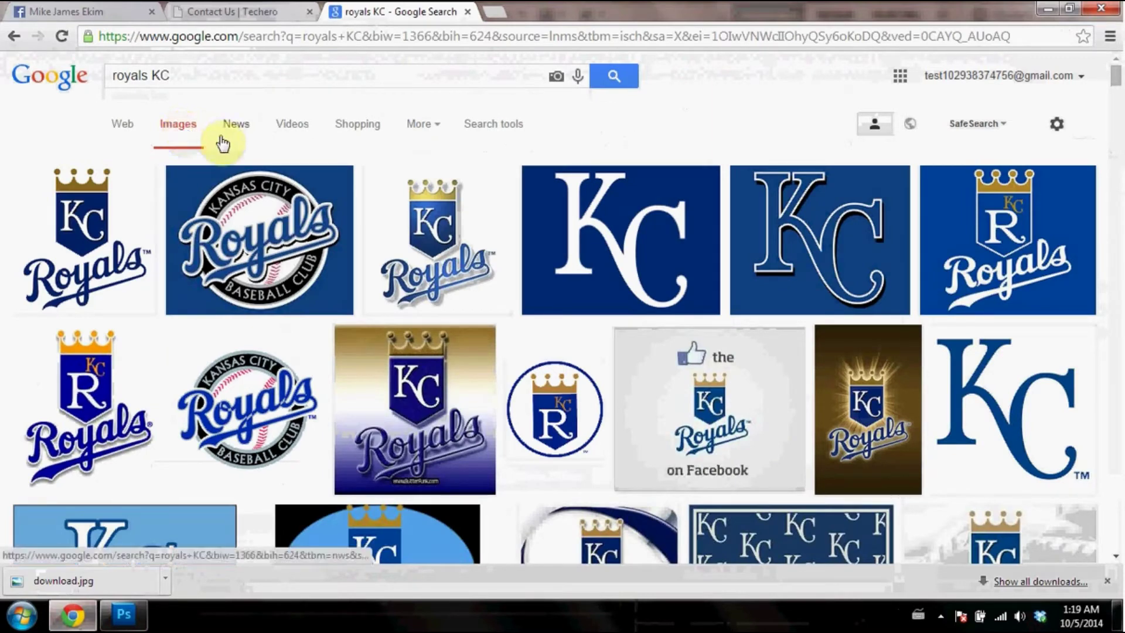
left_click(538, 223)
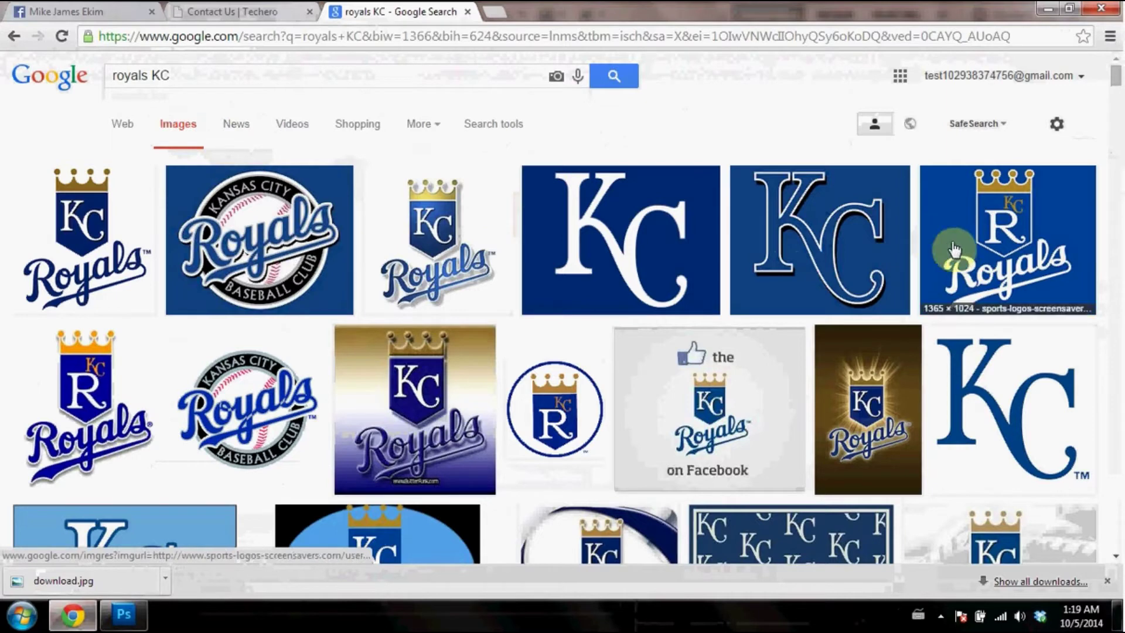
left_click(620, 244)
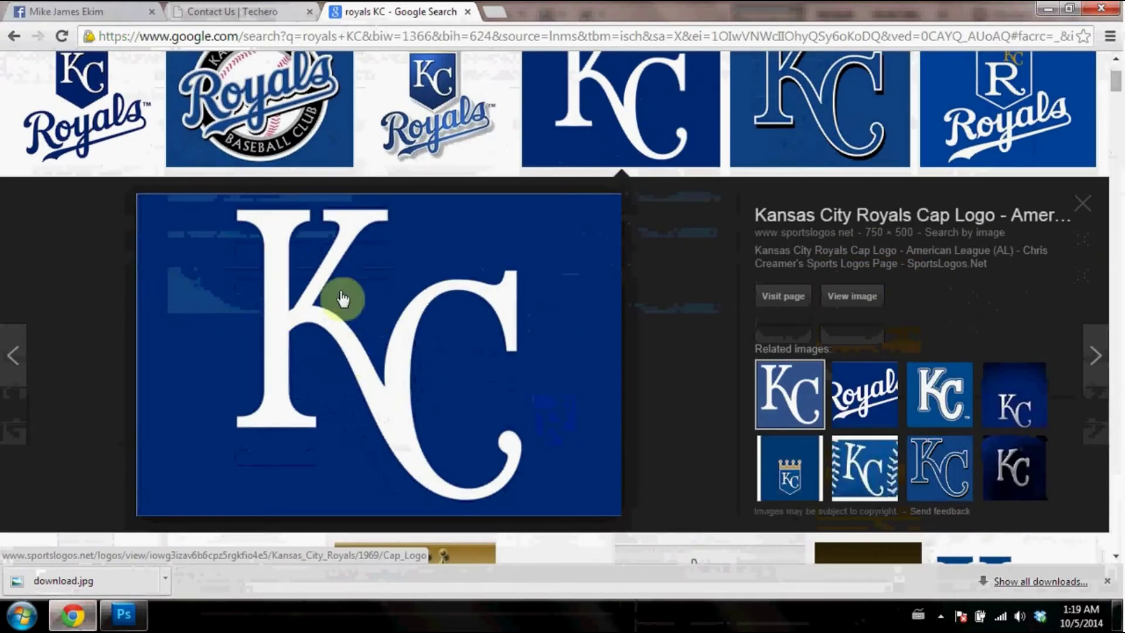
right_click(459, 317)
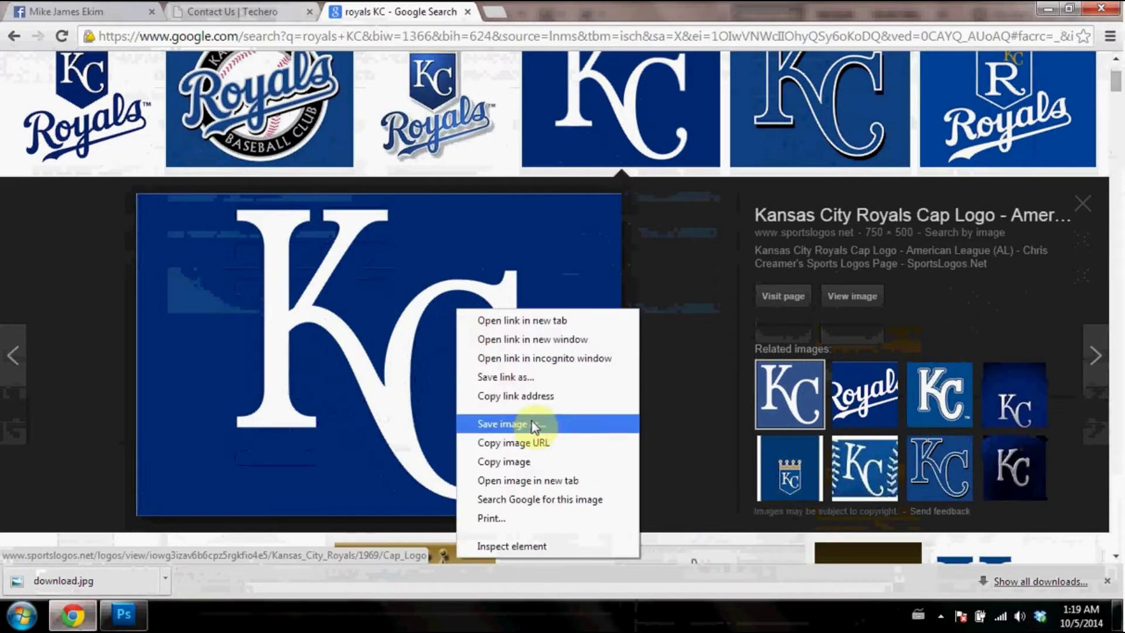
left_click(531, 423)
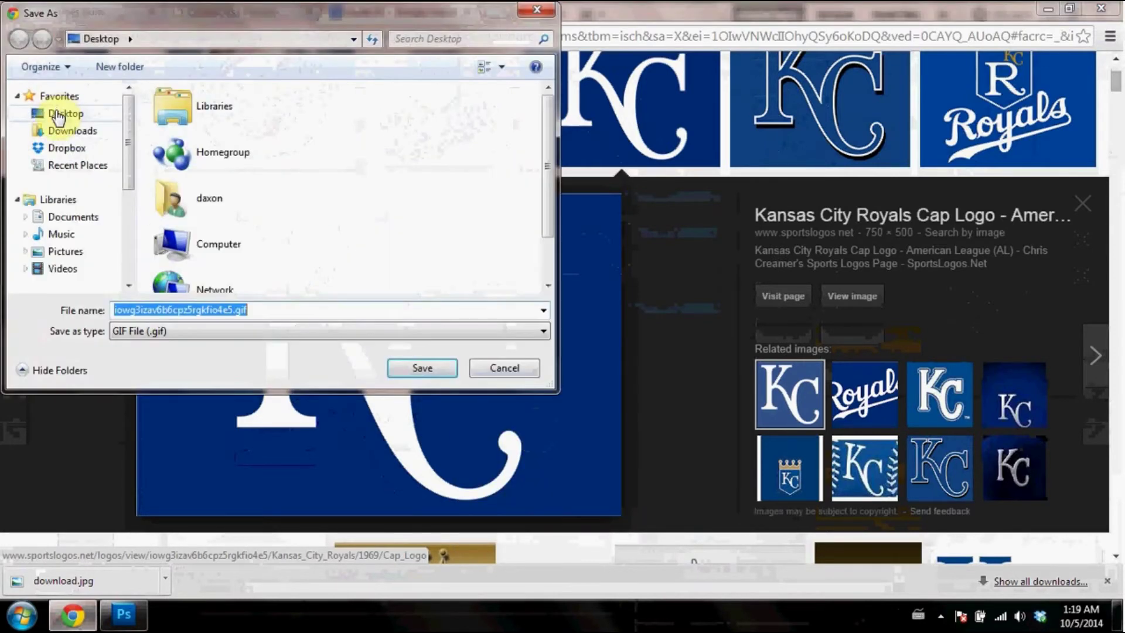
left_click(59, 117)
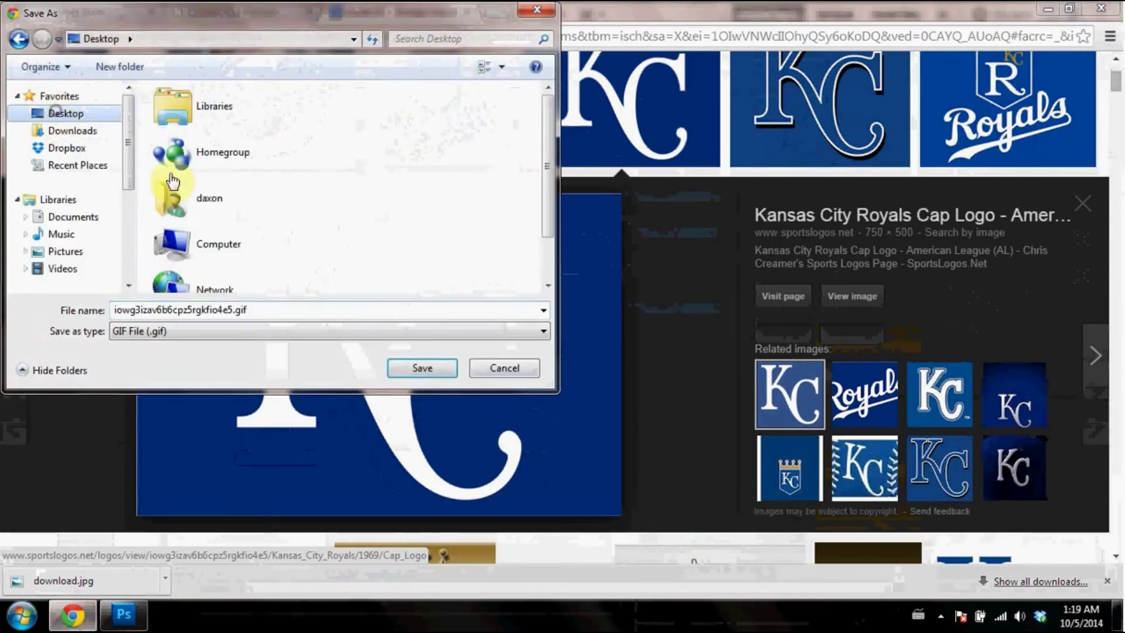
left_click(394, 331)
left_click(537, 16)
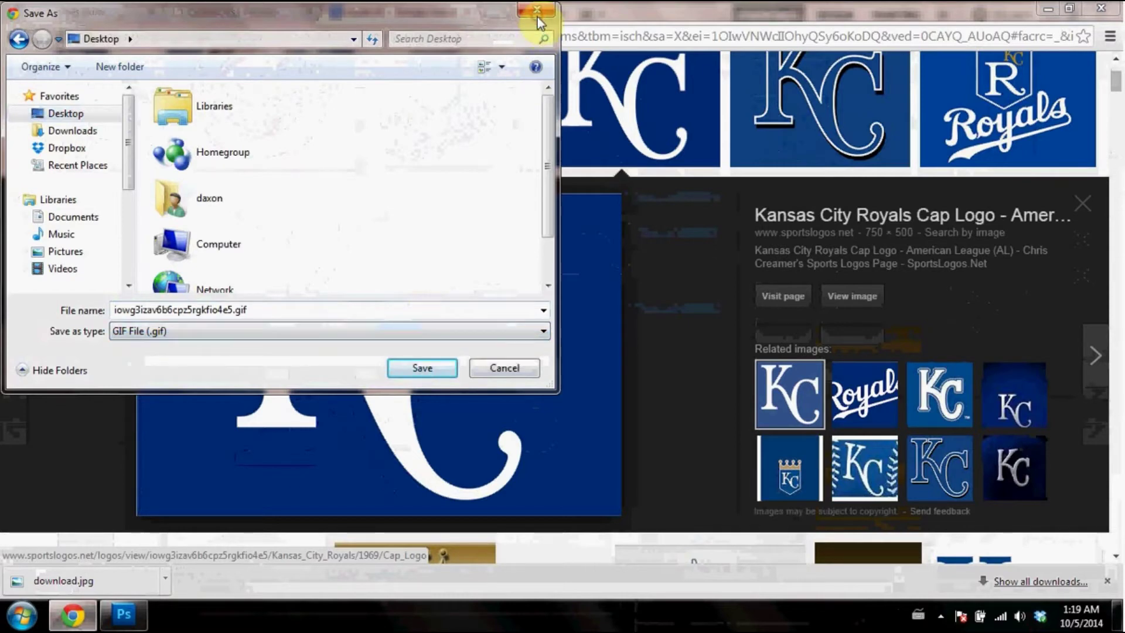
Cancel saving the KC cap logo GIF and open the preview of the blue Royals crest logo in the "royals KC" image results
left_click(536, 16)
left_click(16, 36)
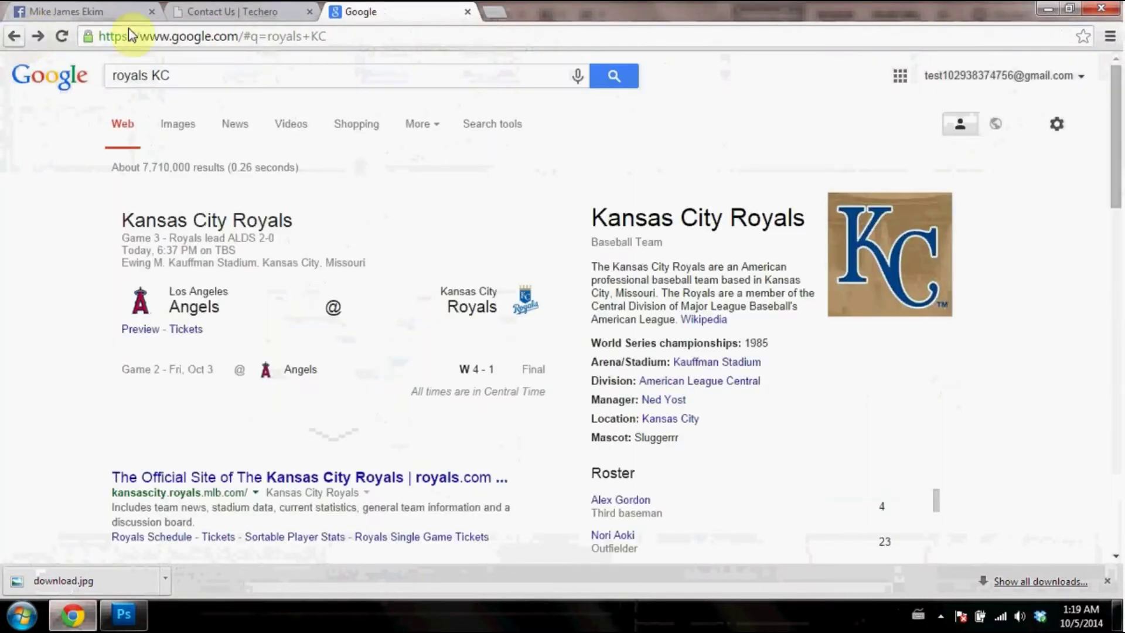
left_click(179, 125)
left_click(1002, 235)
Save the previewed Royals crest logo to the Desktop as download.jpg
right_click(377, 352)
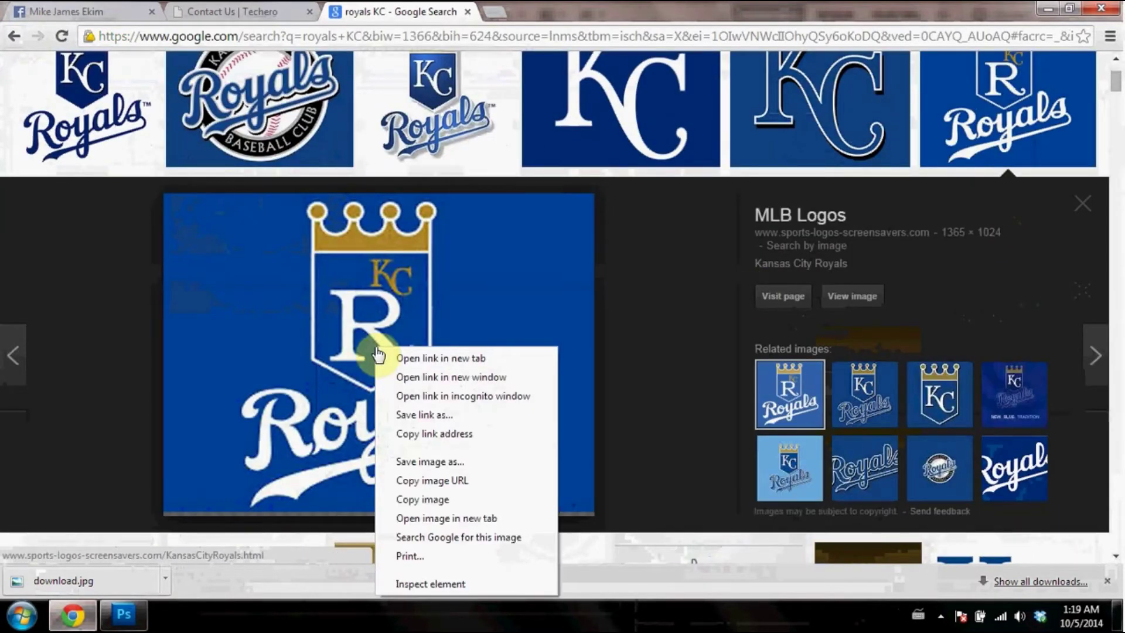
left_click(433, 466)
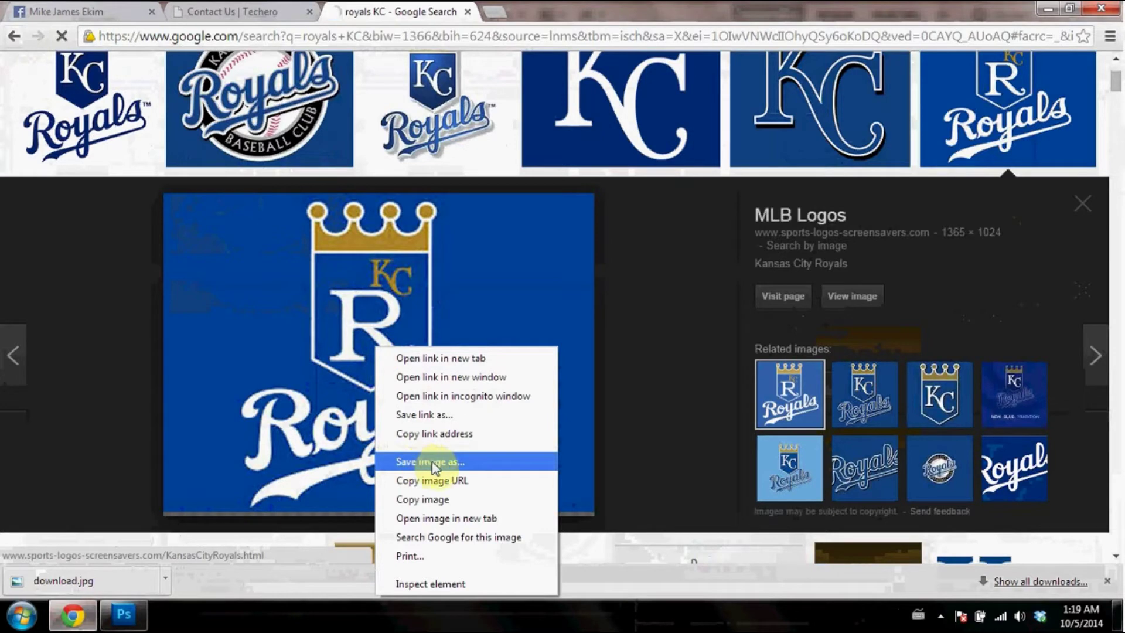
left_click(453, 465)
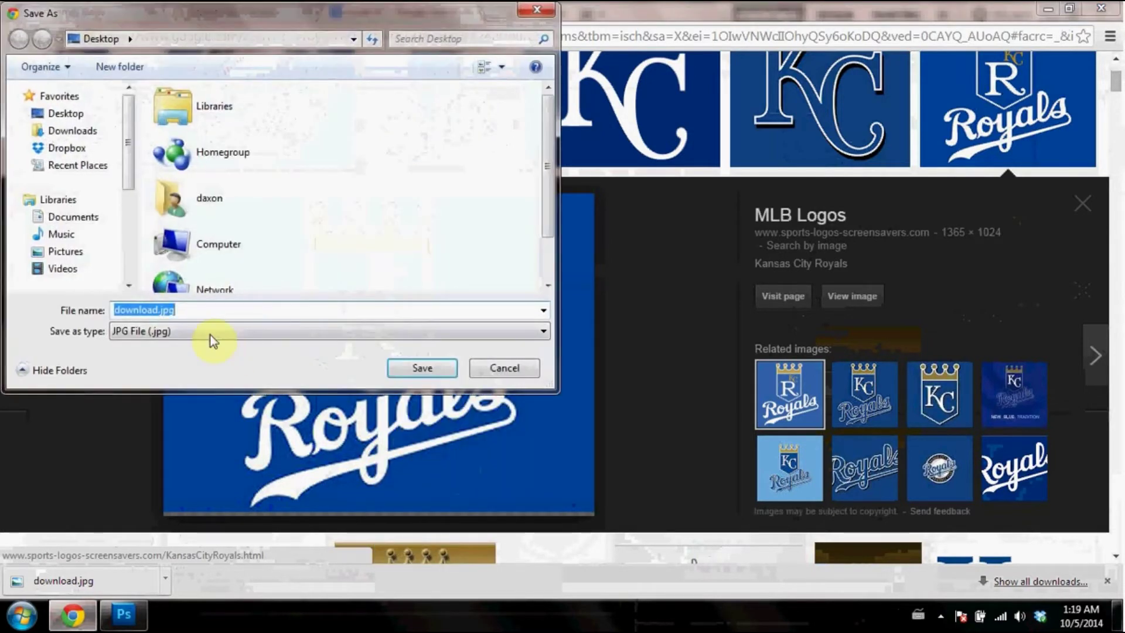
left_click(417, 367)
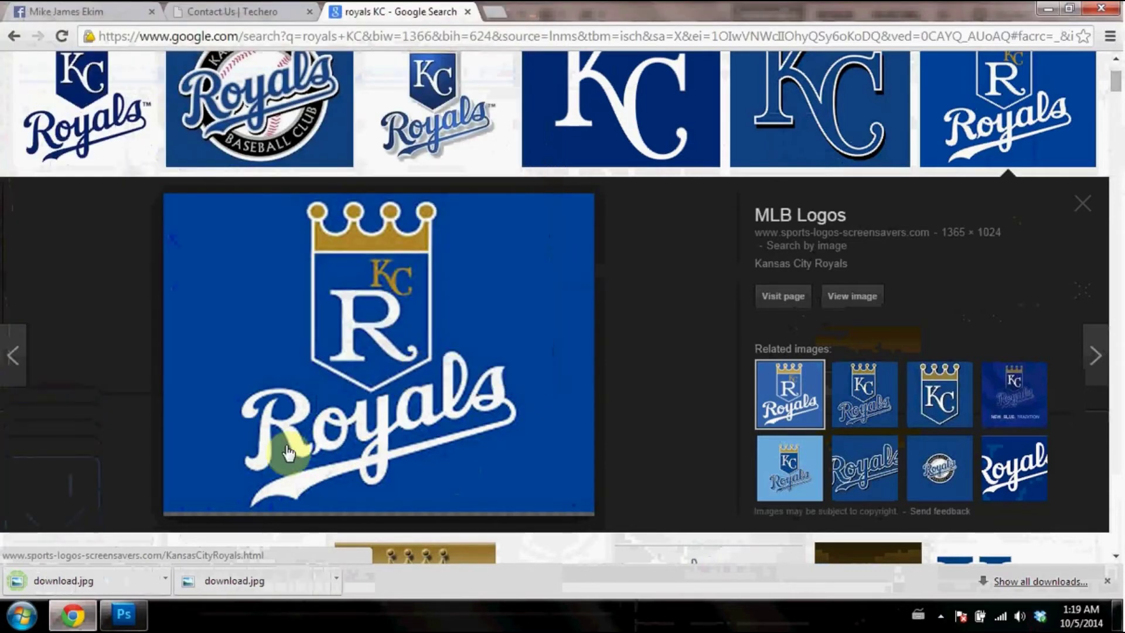
Switch to Photoshop and open download.jpg from the Desktop
left_click(130, 622)
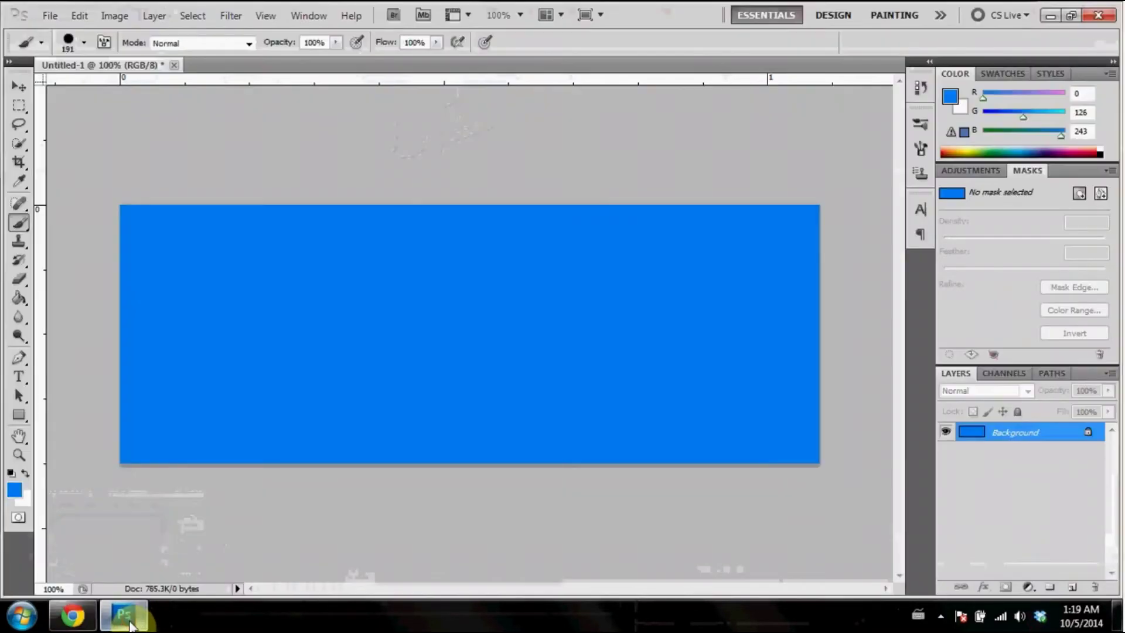
left_click(54, 19)
left_click(67, 49)
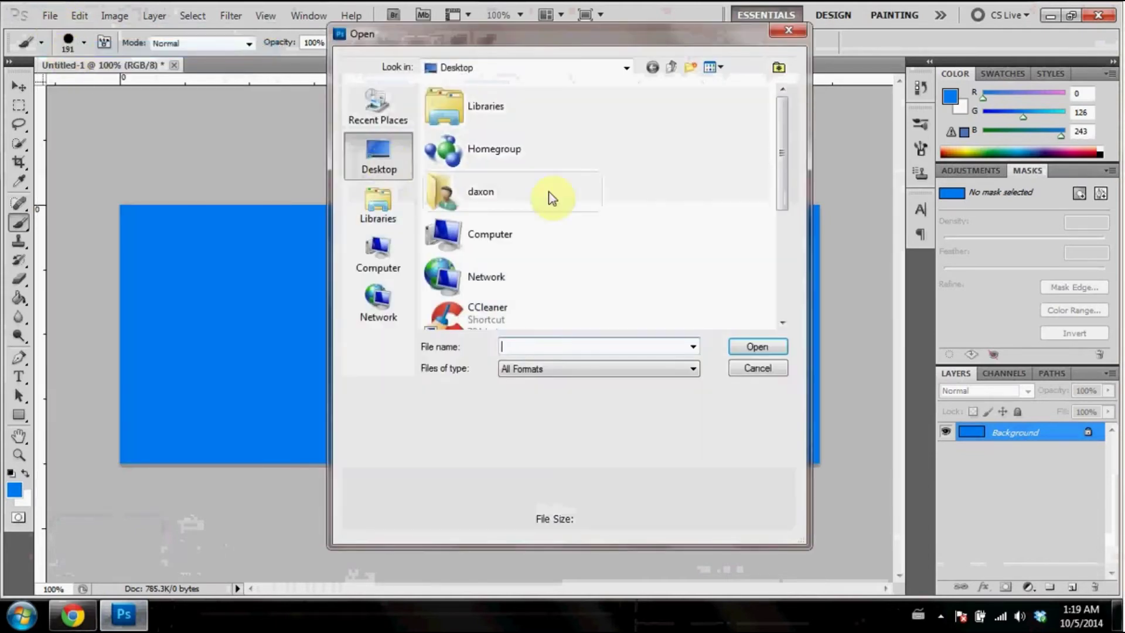
left_click_drag(786, 161, 779, 290)
double_click(502, 275)
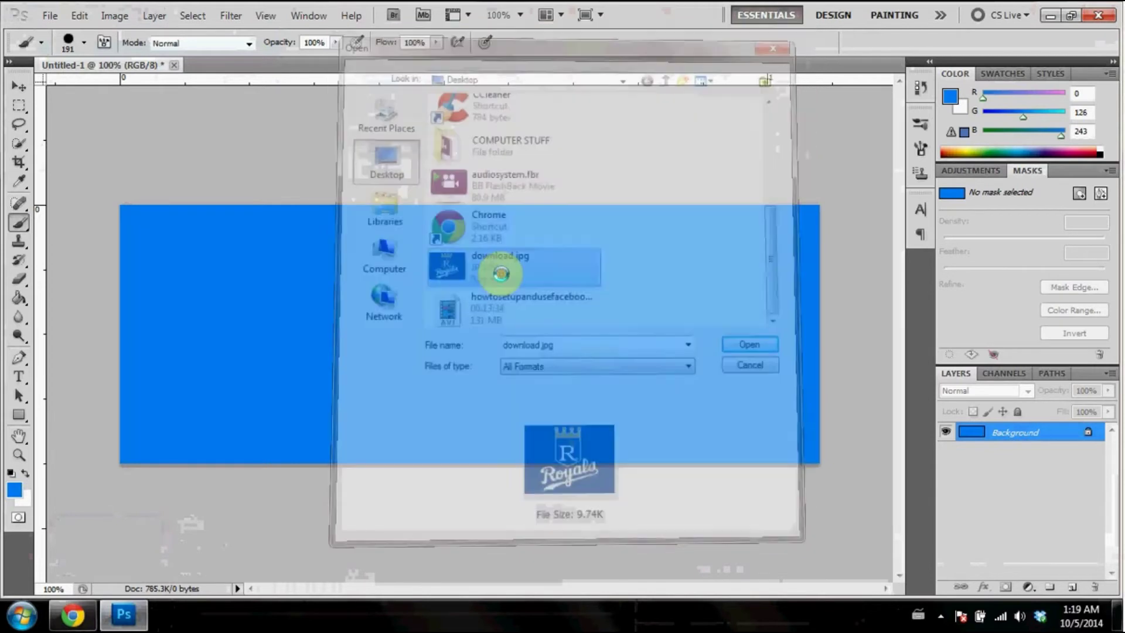
Move the Royals logo with the Move tool into the Untitled-1 cover document, placing it in the canvas's lower right area
left_click(20, 88)
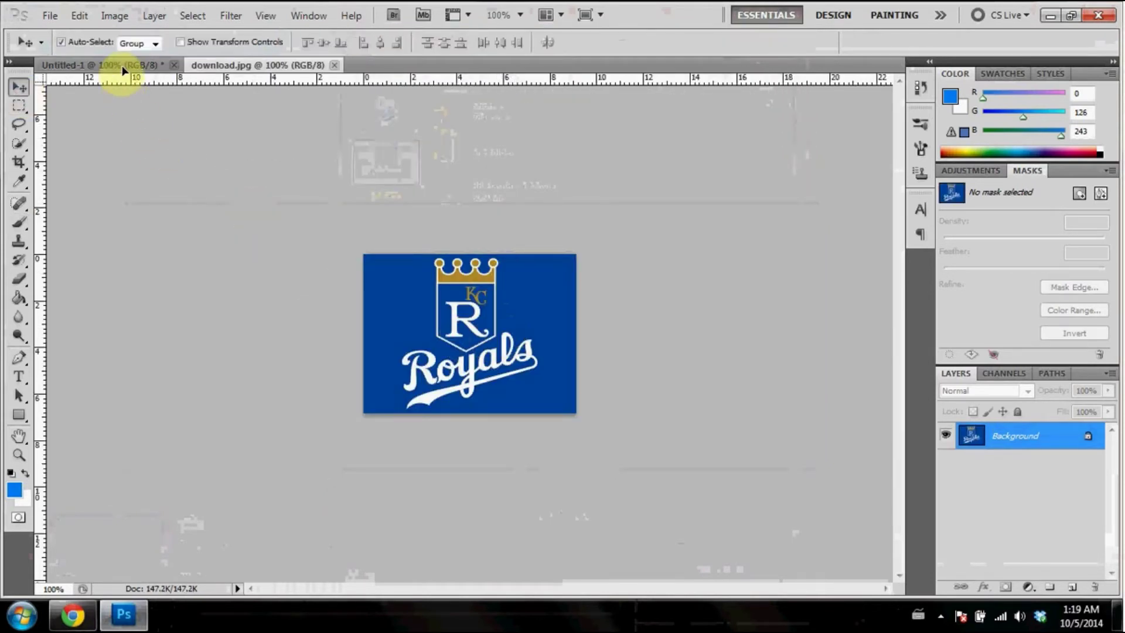
left_click_drag(122, 71, 699, 377)
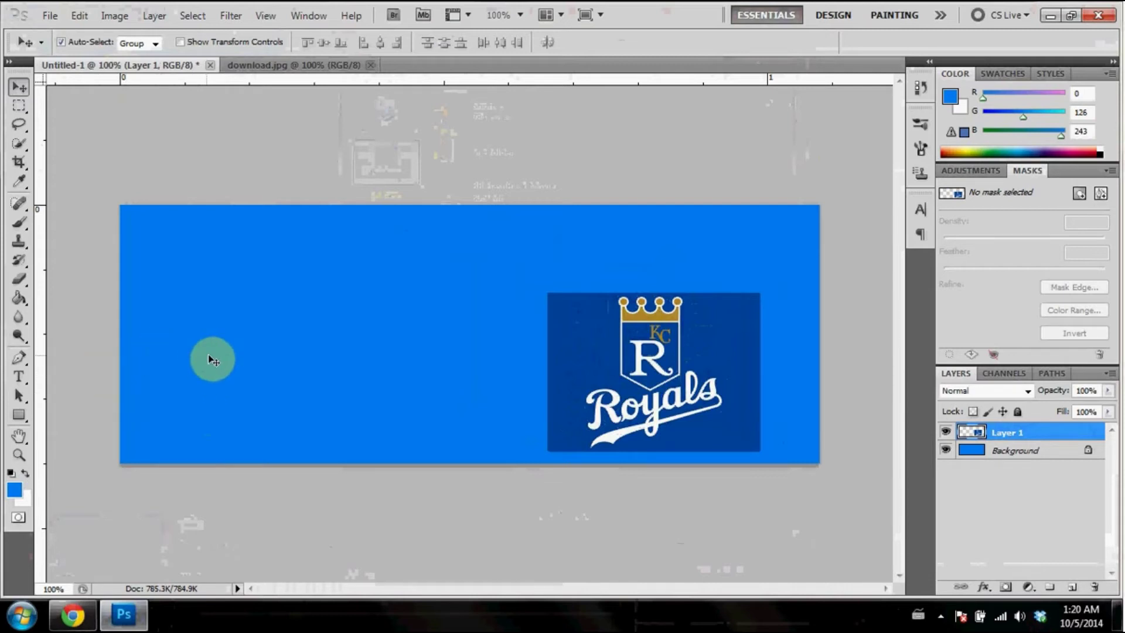
mouse_move(234, 345)
left_mouse_down()
mouse_move(272, 433)
mouse_move(263, 372)
mouse_move(113, 359)
mouse_move(247, 352)
mouse_move(190, 317)
mouse_move(384, 230)
mouse_move(195, 380)
mouse_move(172, 355)
mouse_move(121, 452)
mouse_move(18, 427)
mouse_move(164, 376)
mouse_move(219, 432)
mouse_move(133, 467)
mouse_move(121, 375)
mouse_move(217, 449)
mouse_move(156, 406)
mouse_move(188, 410)
left_mouse_up()
mouse_move(18, 384)
left_mouse_down()
mouse_move(720, 369)
mouse_move(21, 189)
left_mouse_up()
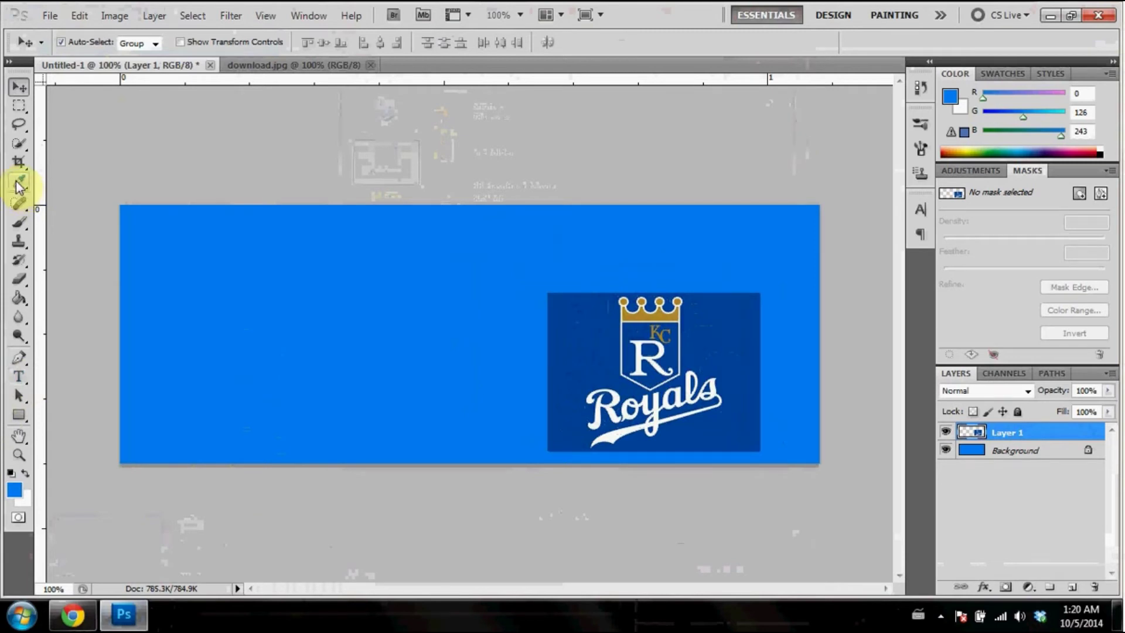
Sample the logo's dark blue with the Eyedropper and paint the whole Background layer with it using the Brush tool
left_click(18, 182)
left_click_drag(589, 321, 606, 326)
left_click(1035, 456)
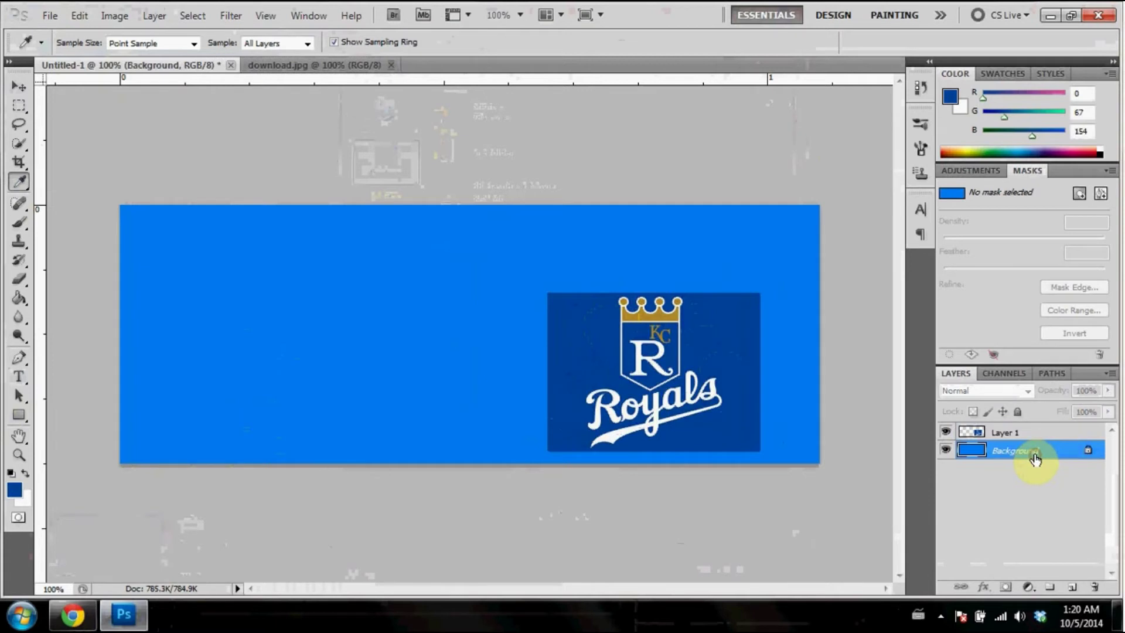
left_click(19, 222)
mouse_move(358, 218)
left_mouse_down()
mouse_move(252, 246)
mouse_move(49, 253)
mouse_move(668, 224)
mouse_move(732, 228)
mouse_move(922, 290)
mouse_move(841, 404)
mouse_move(773, 433)
mouse_move(878, 306)
mouse_move(533, 433)
mouse_move(525, 375)
mouse_move(662, 355)
mouse_move(538, 278)
mouse_move(107, 493)
mouse_move(217, 402)
mouse_move(326, 254)
mouse_move(132, 423)
left_mouse_up()
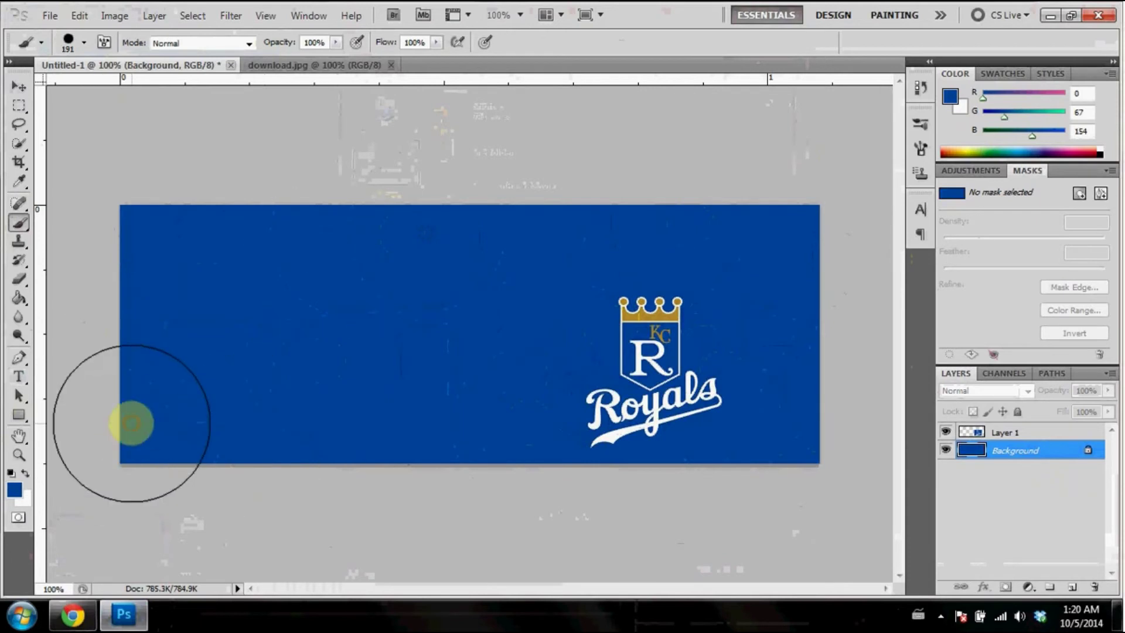
Sample the white of the "Royals" lettering as the foreground color with the Eyedropper
left_click(18, 182)
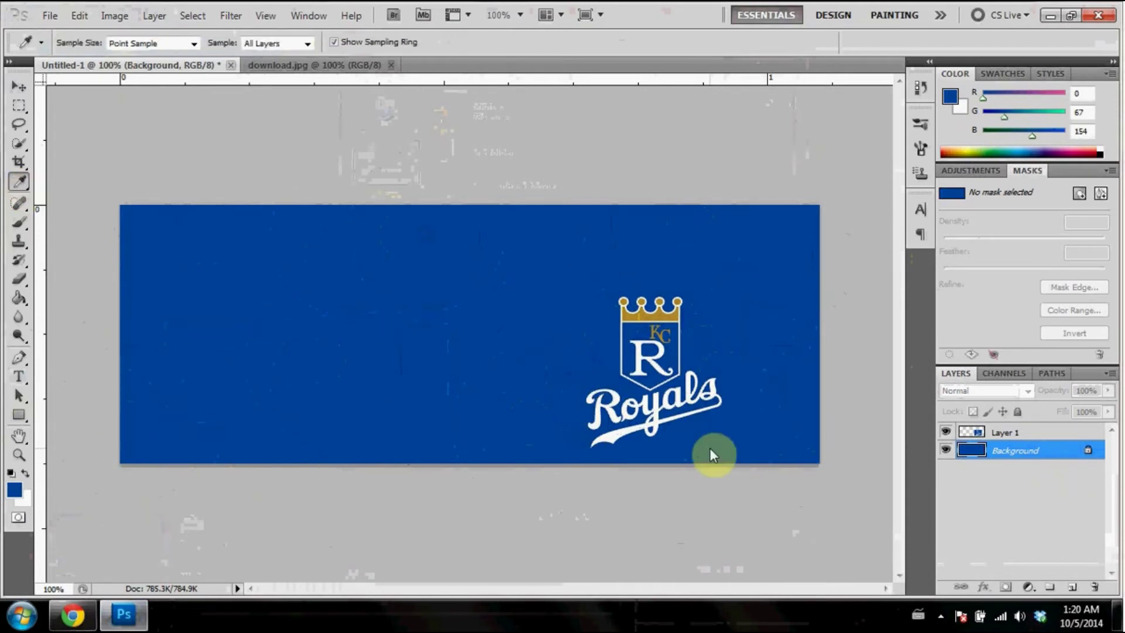
left_click_drag(675, 426, 660, 404)
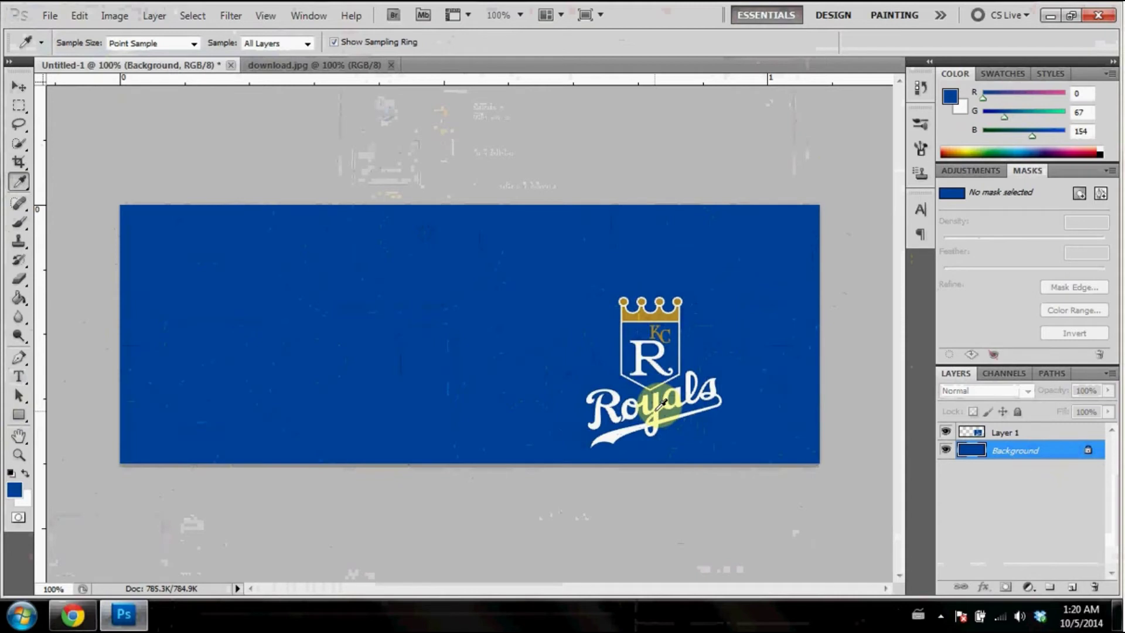
left_click(660, 404)
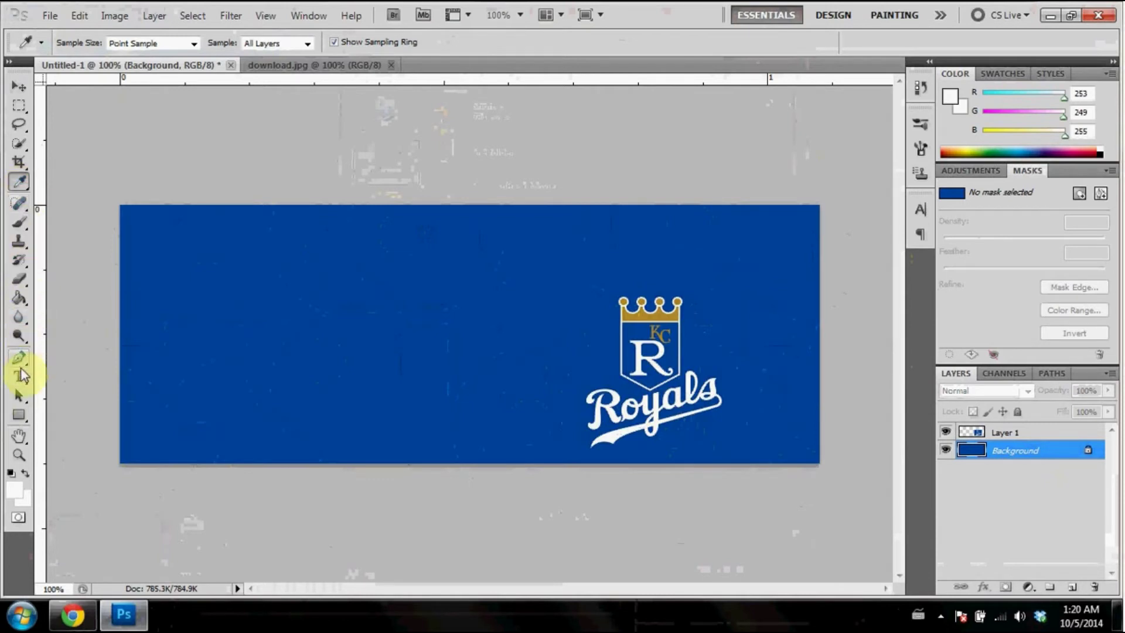
Start a white text in the canvas's upper left area with the letter "I" and set its font size to 2 pt
left_click(19, 378)
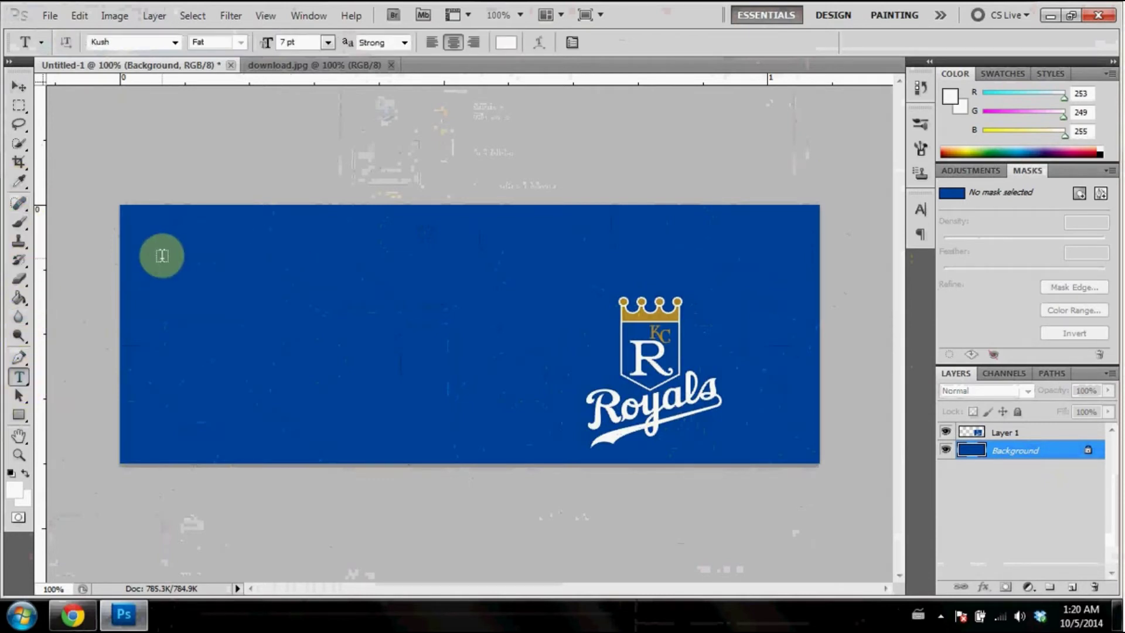
left_click(203, 272)
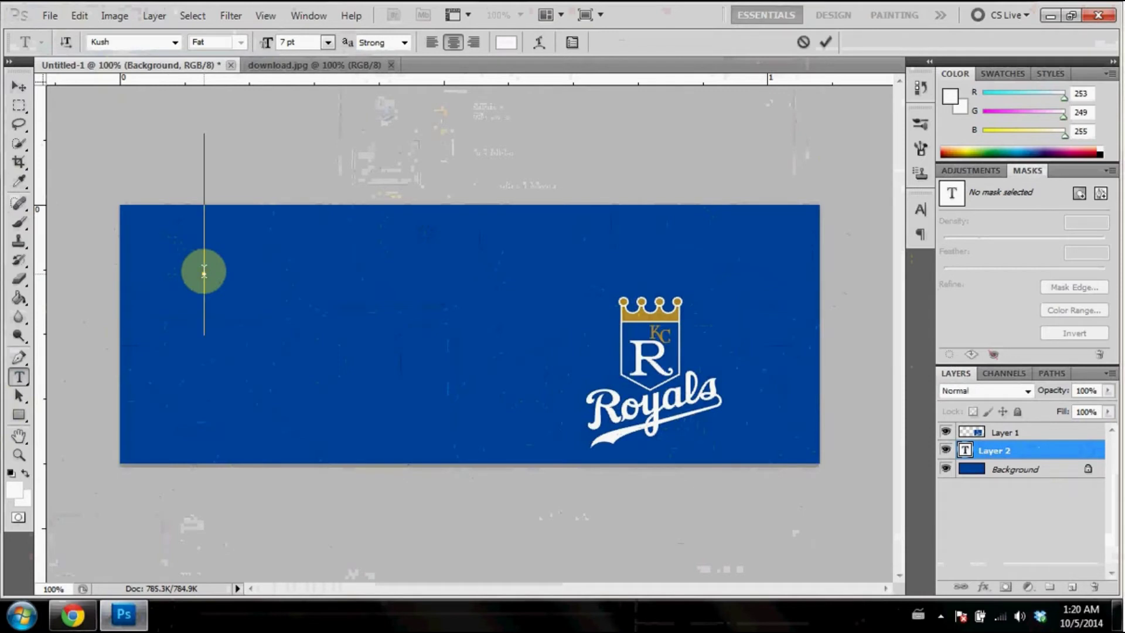
type("I")
key("ctrl+a")
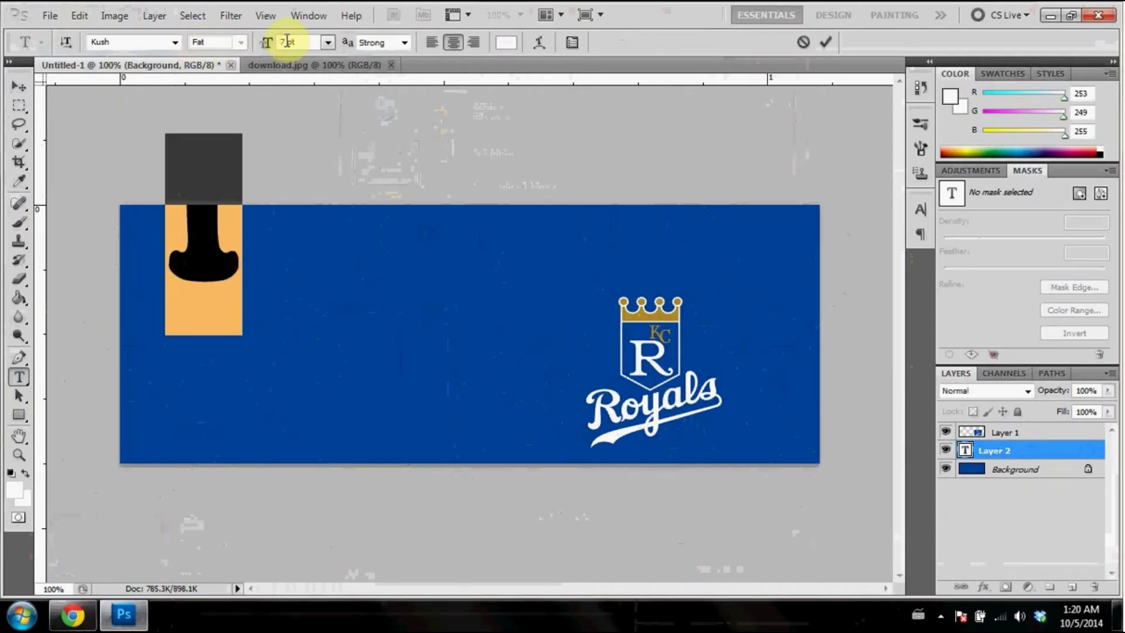
scroll(288, 41, "down", 5)
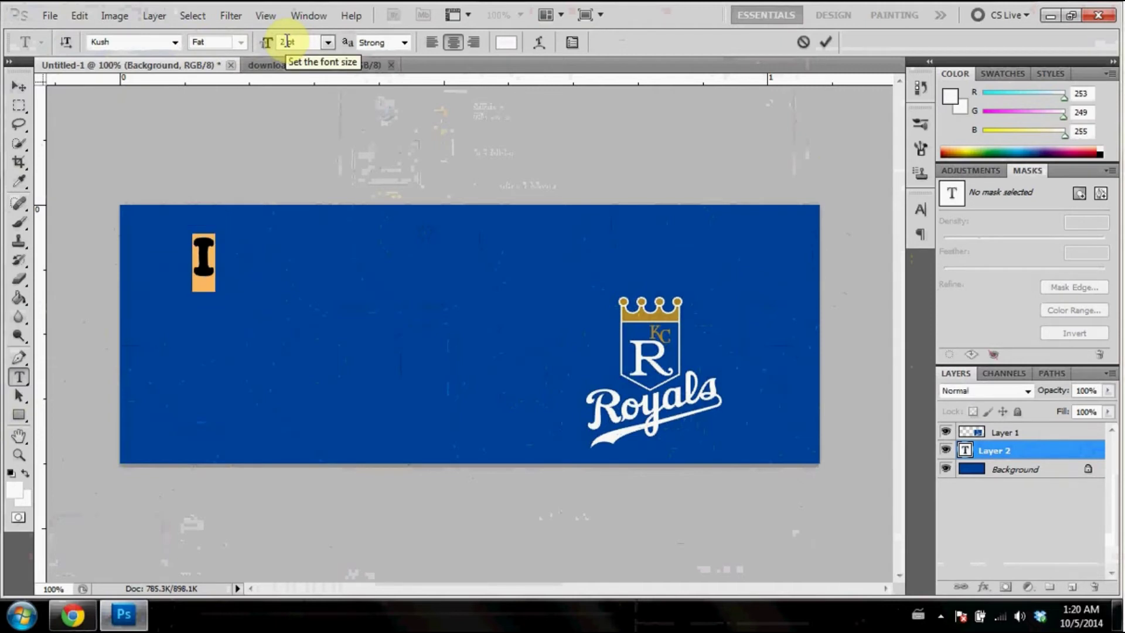
Change the font of the letter "I" to RealGold
left_click(216, 269)
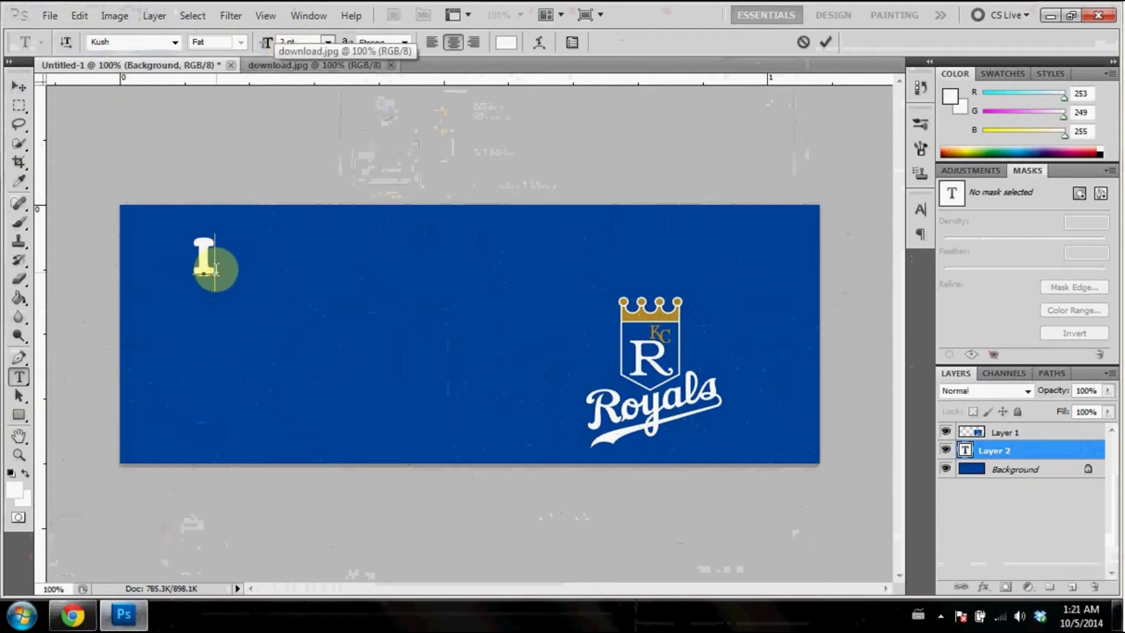
left_click_drag(215, 260, 163, 254)
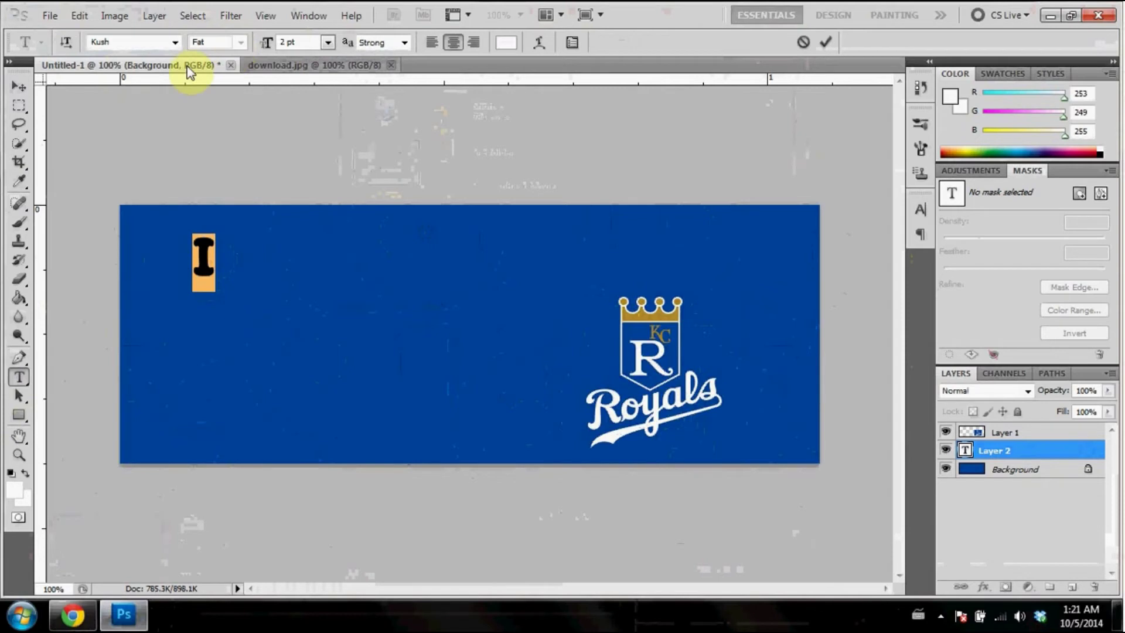
left_click(175, 42)
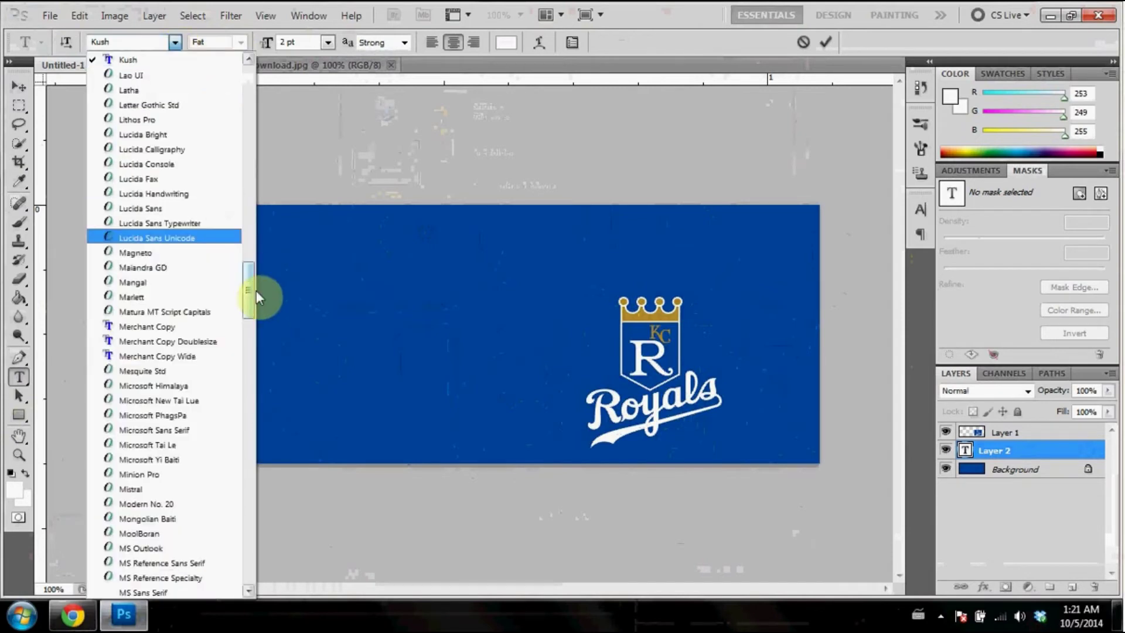
left_click_drag(248, 297, 244, 381)
left_click(230, 356)
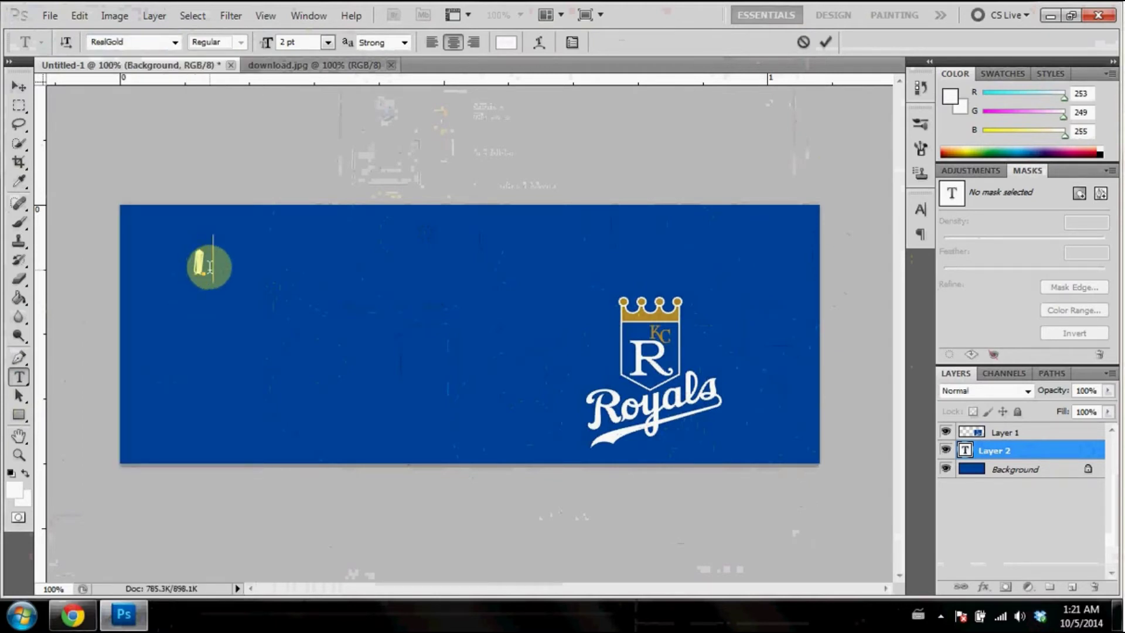
Complete the text as "I LOVE THE ROYALS!" and move it fully onto the canvas near the upper edge
type("I LOVE THE ")
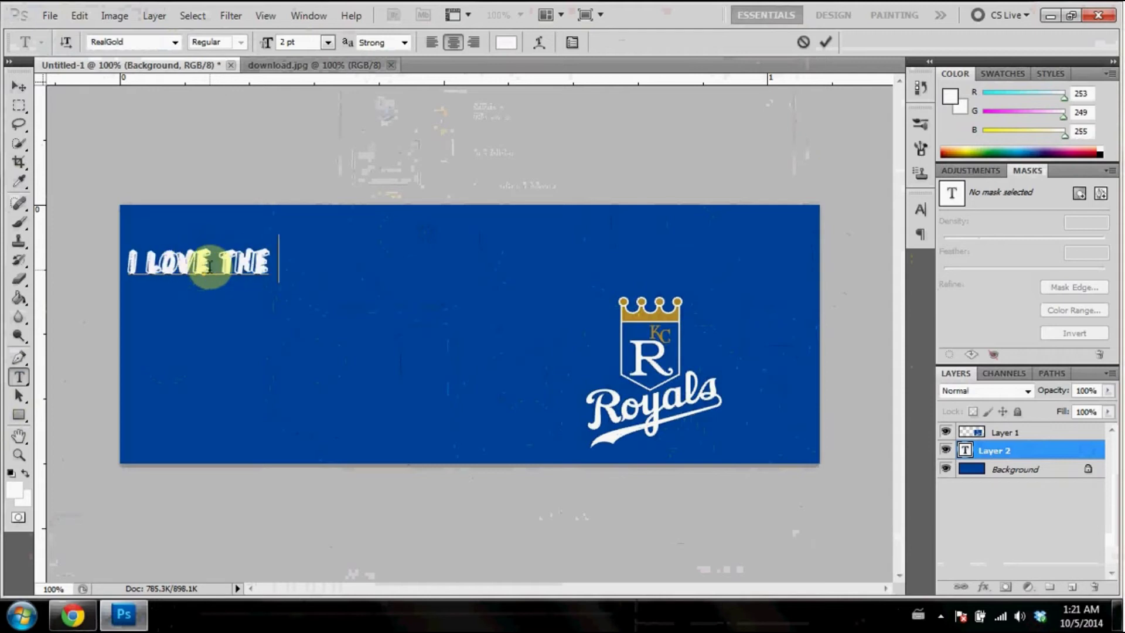
type("ROYALS!")
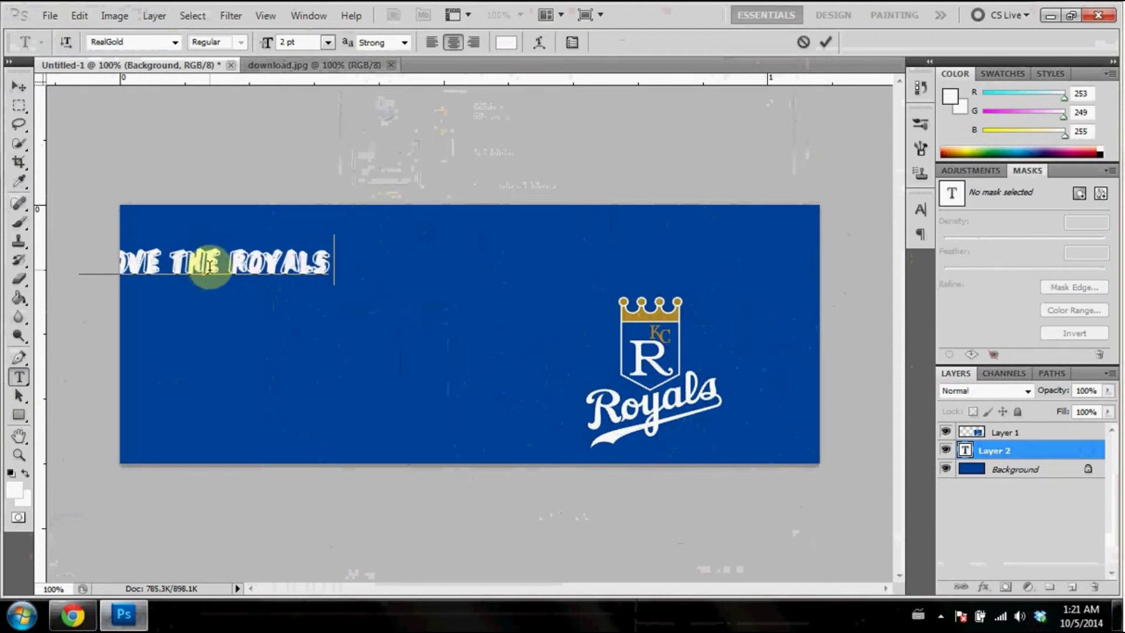
left_click(18, 87)
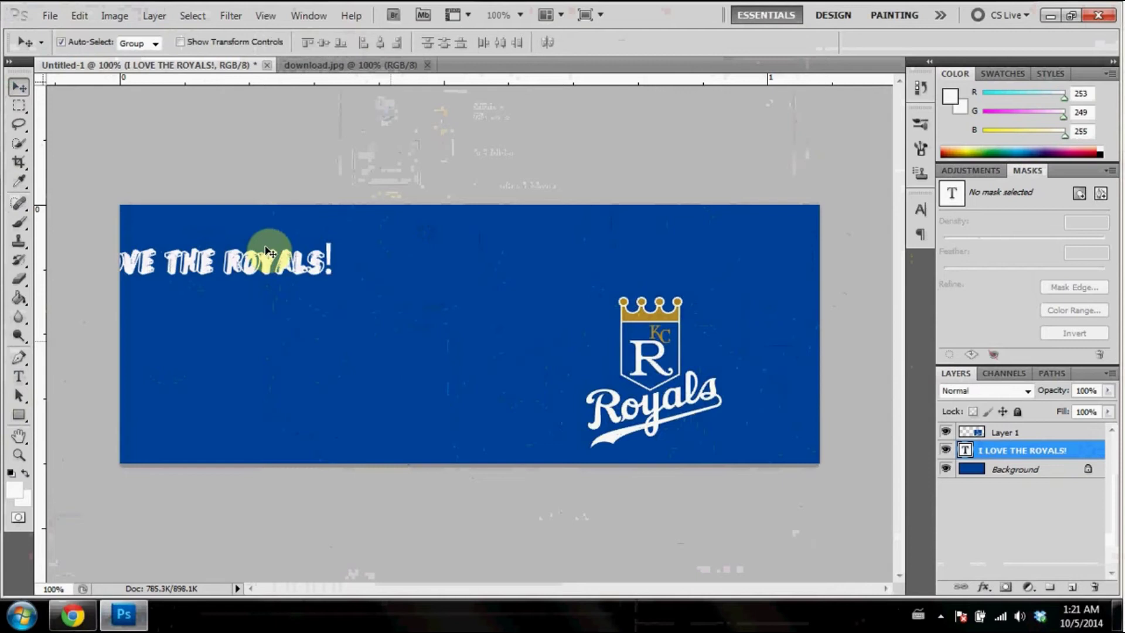
left_click_drag(287, 267, 412, 262)
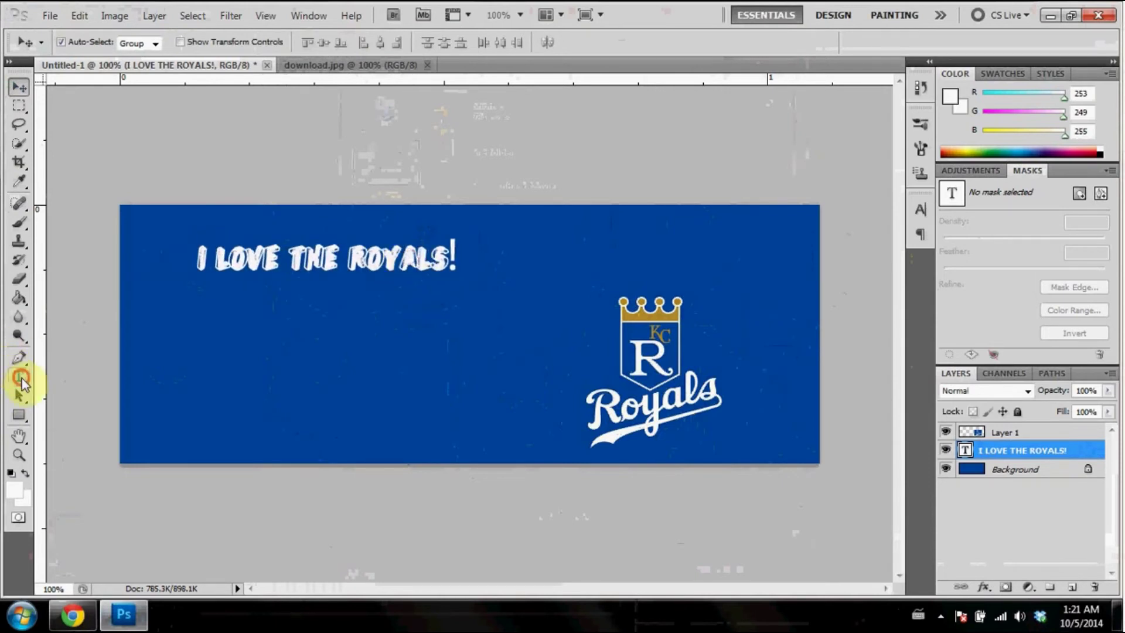
Enlarge the "I LOVE THE ROYALS!" text to about two thirds of the canvas width and reposition it inside the canvas's upper left area
left_click(20, 378)
left_click_drag(199, 259, 507, 279)
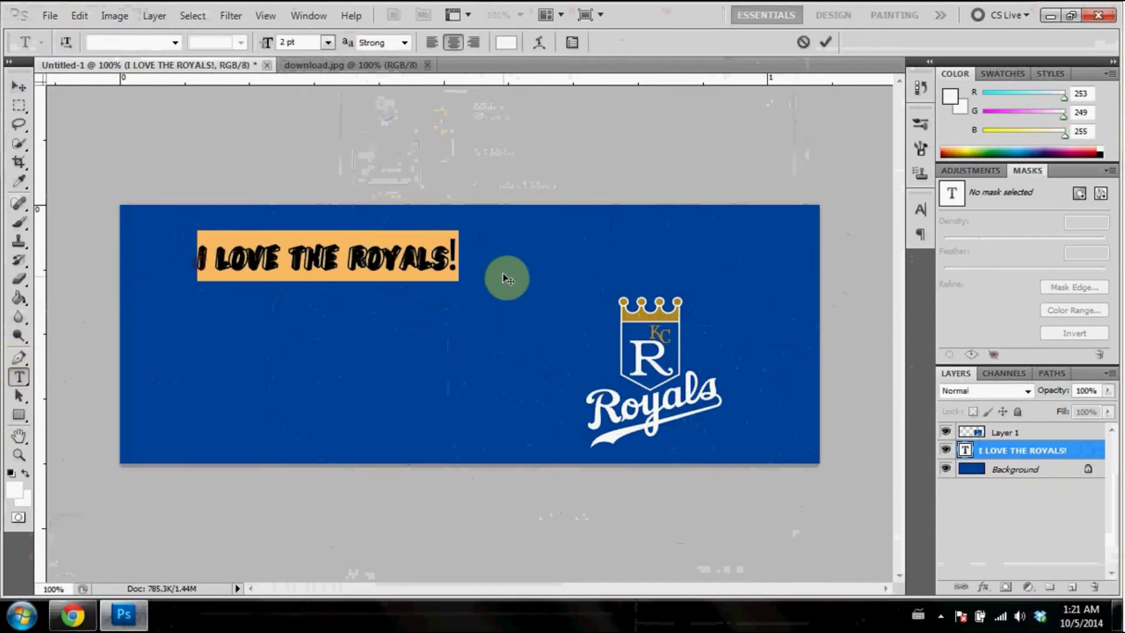
type("36")
key("Return")
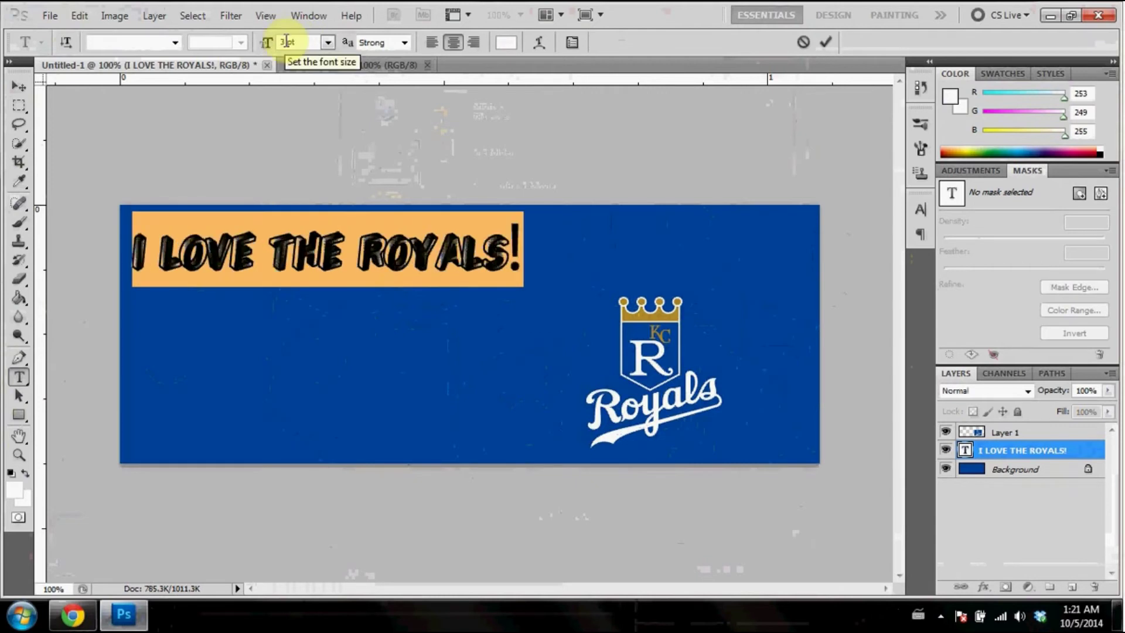
type("6")
key("Return")
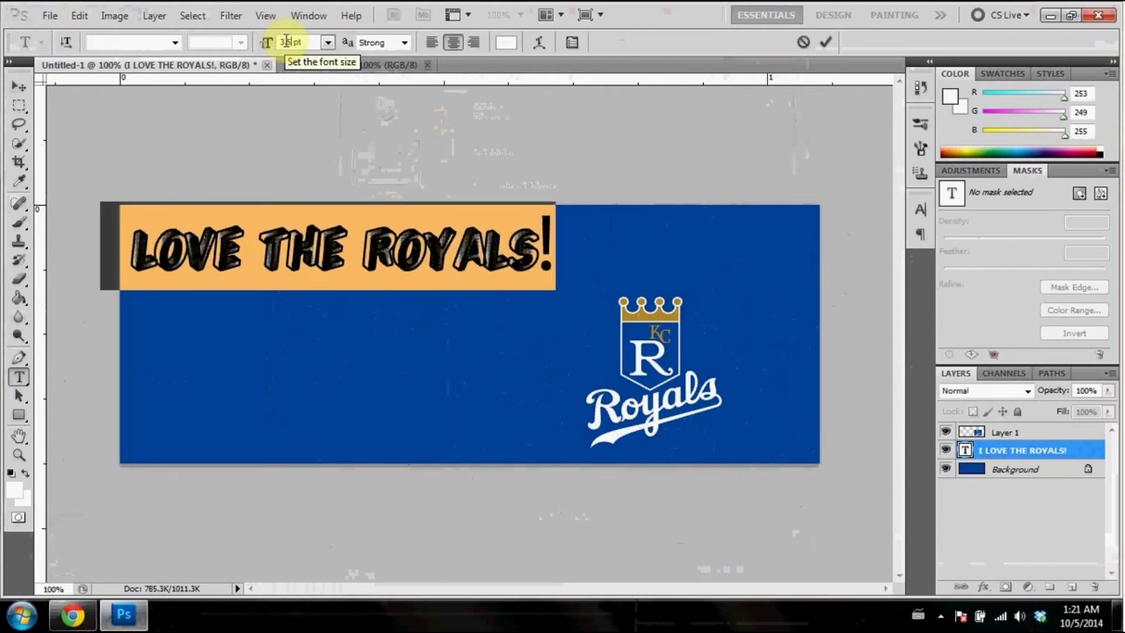
left_click(20, 86)
left_click_drag(382, 246, 425, 258)
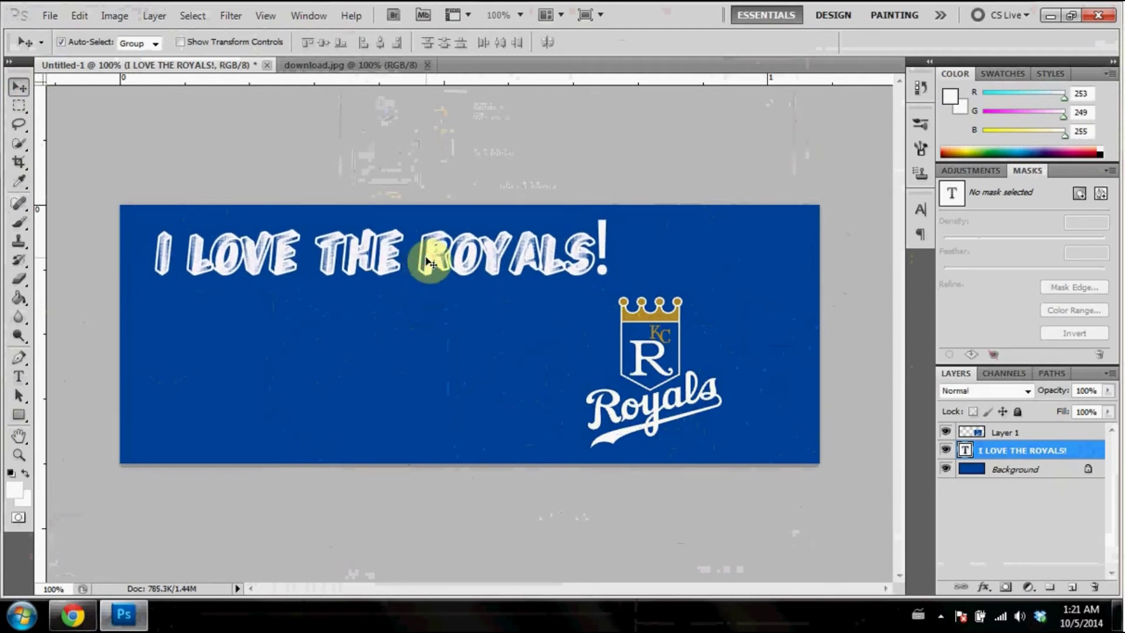
Move the Royals logo on Layer 1 farther right, close to the canvas's lower right corner
left_click(1046, 435)
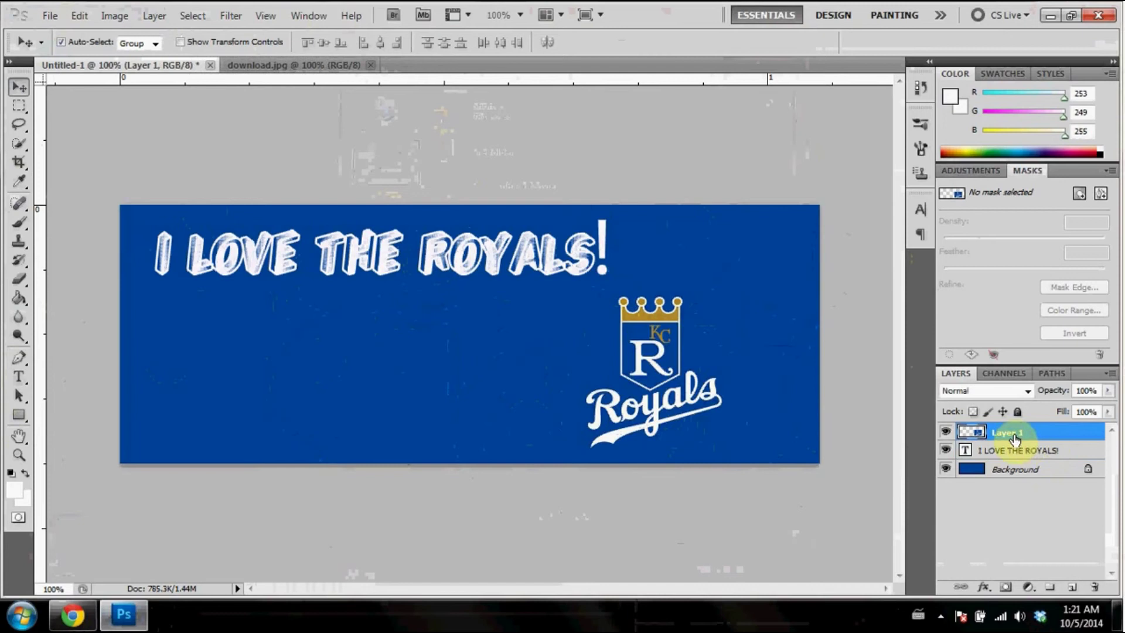
left_click_drag(666, 372, 727, 373)
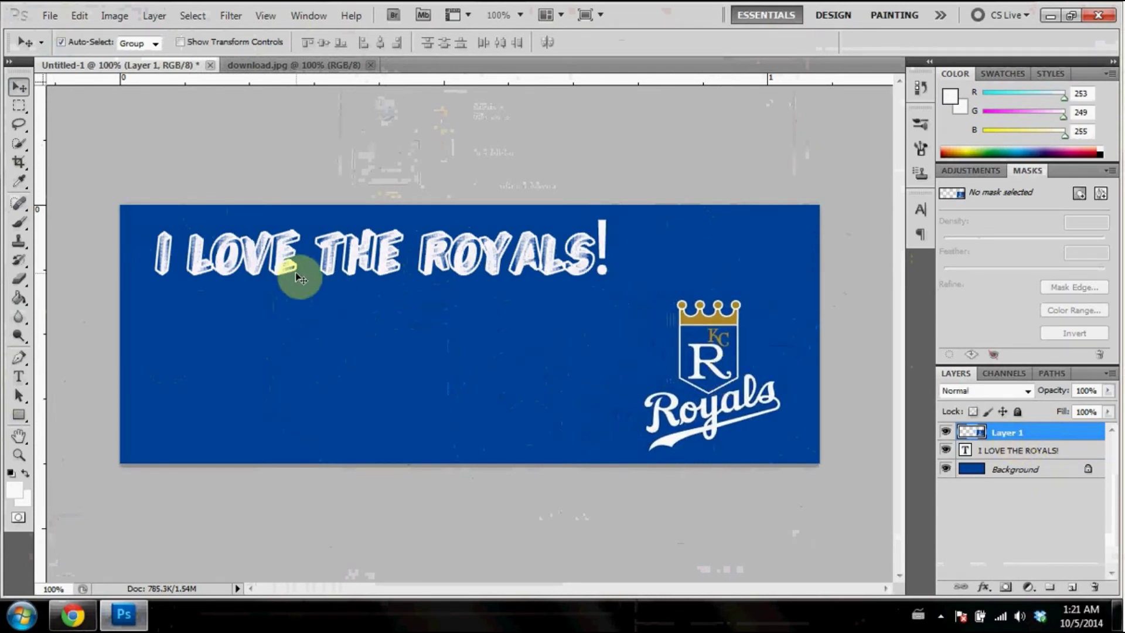
Set the foreground colour to the gold of the Royals logo's crown by sampling it with the Eyedropper
left_click(20, 415)
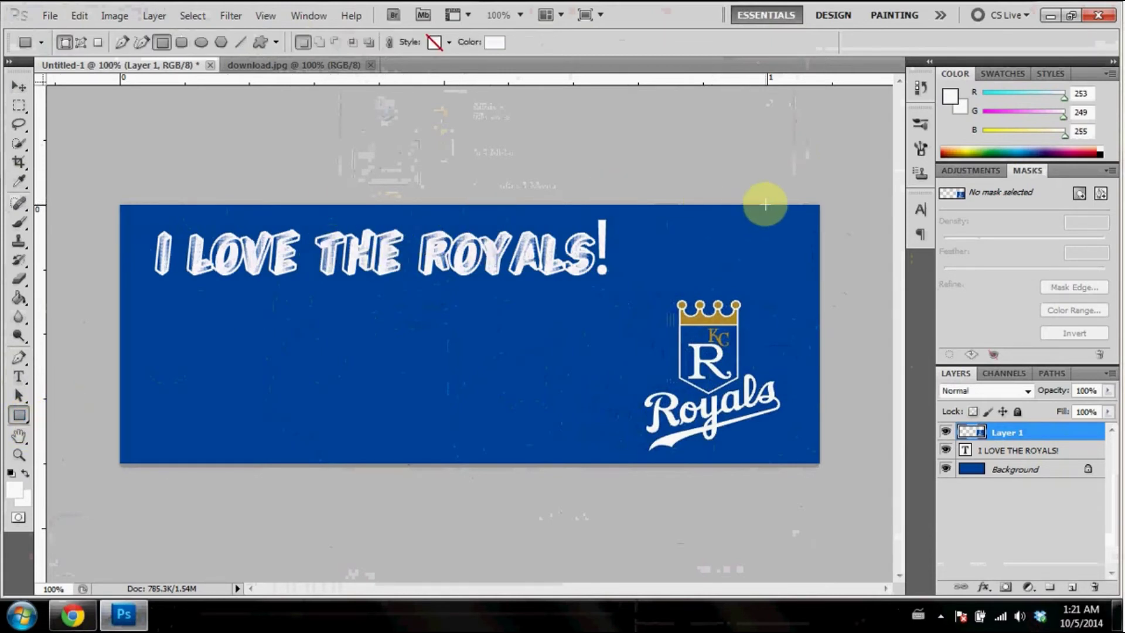
left_click_drag(700, 320, 700, 321)
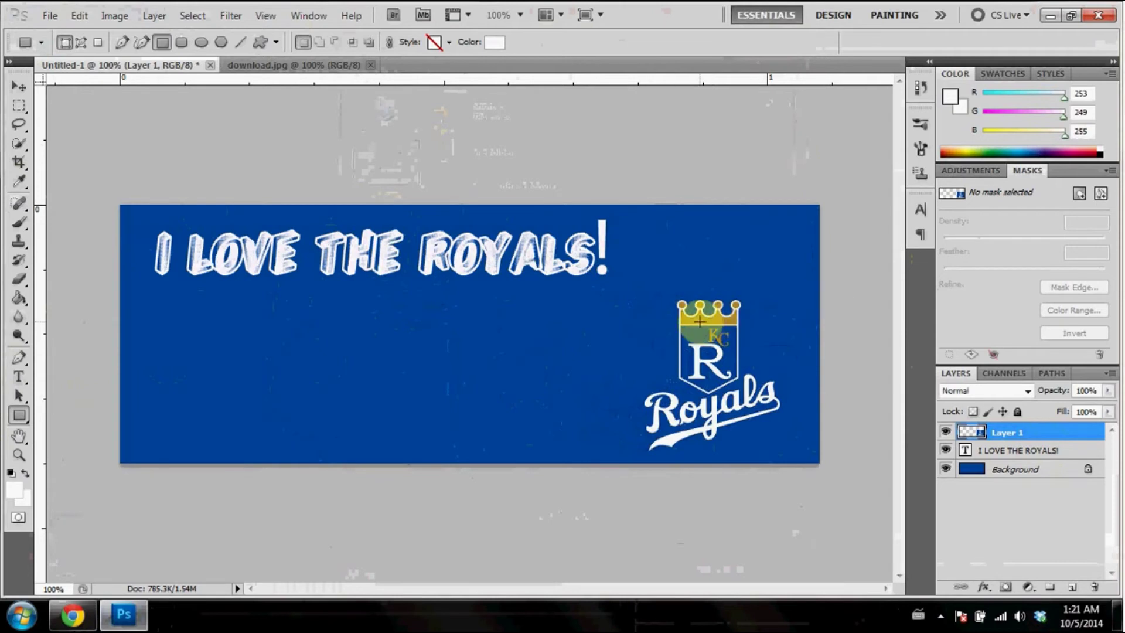
left_click(21, 184)
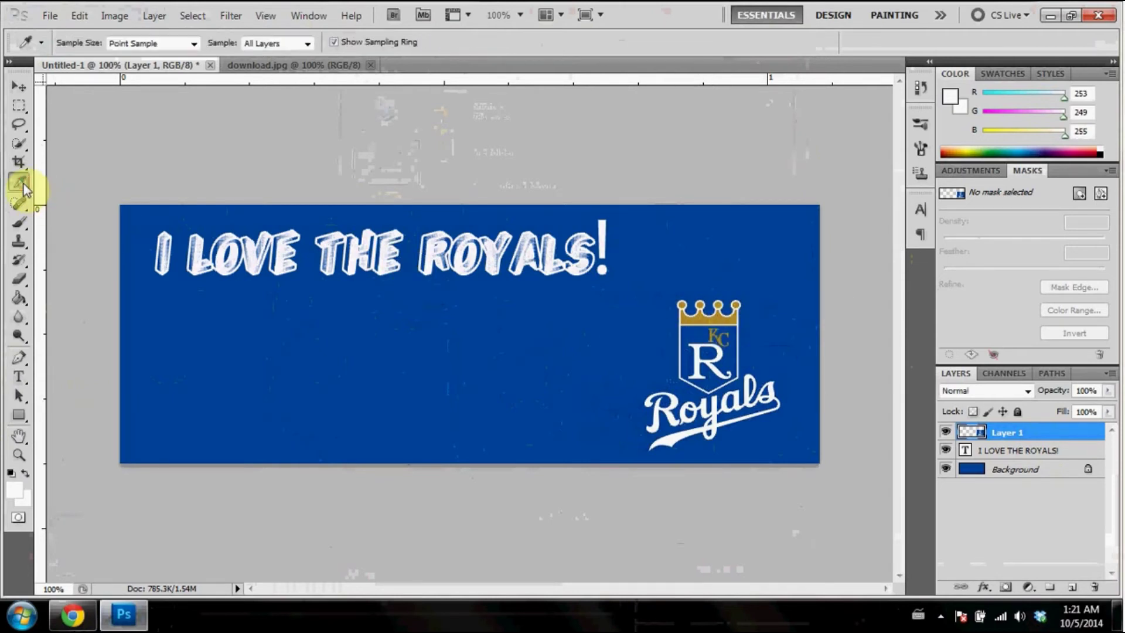
left_click(717, 315)
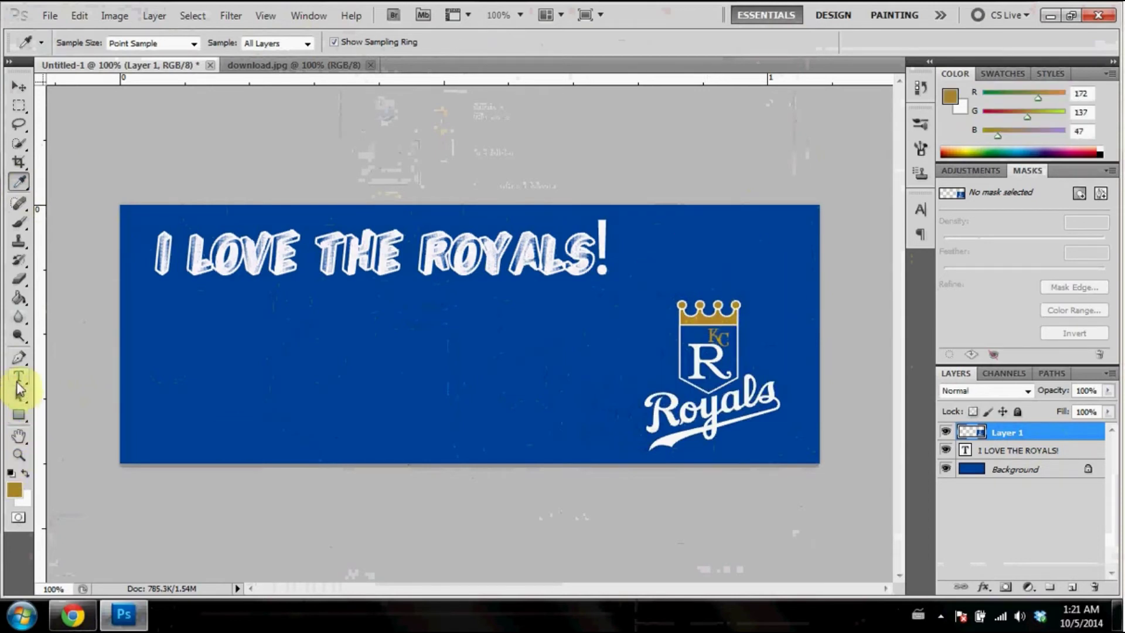
Draw two gold rectangles that overlap the canvas's left and right edges slightly, forming thin vertical border strips
left_click(21, 418)
left_click_drag(99, 208, 122, 475)
left_click_drag(856, 502, 818, 190)
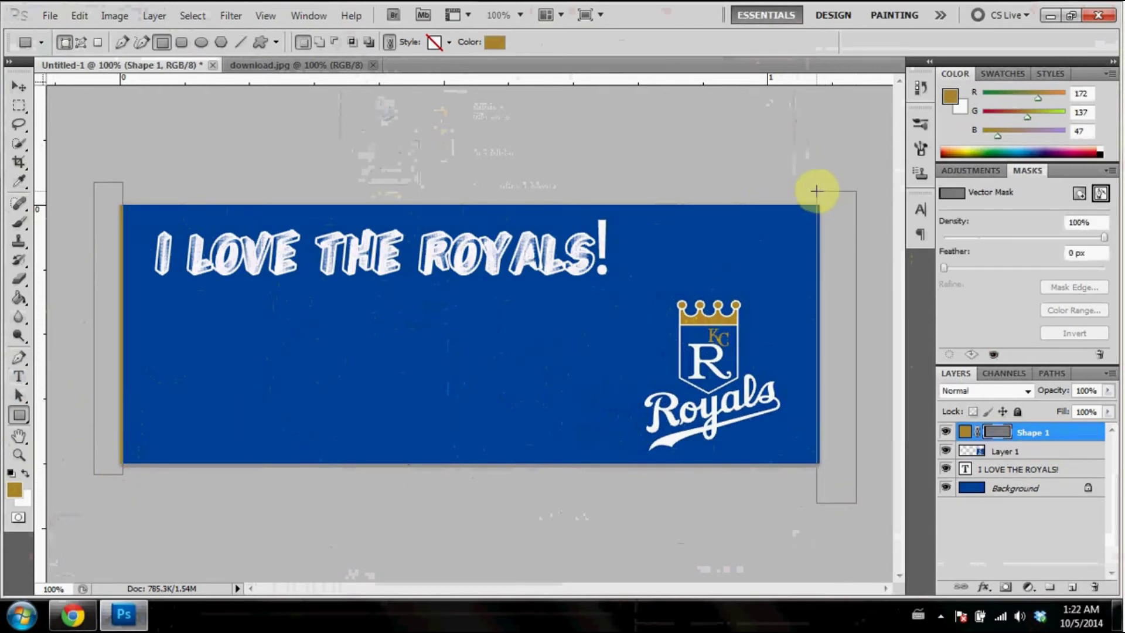
left_click_drag(816, 190, 816, 190)
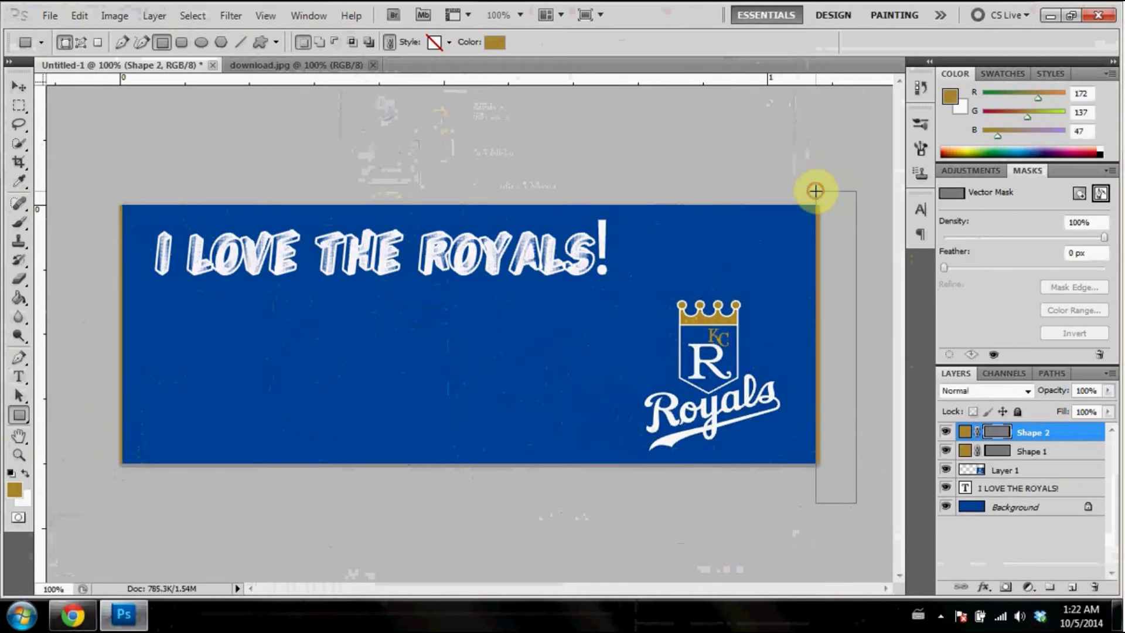
Draw wide gold rectangles slightly overlapping the canvas's upper and lower edges to complete the thin border
left_click(21, 87)
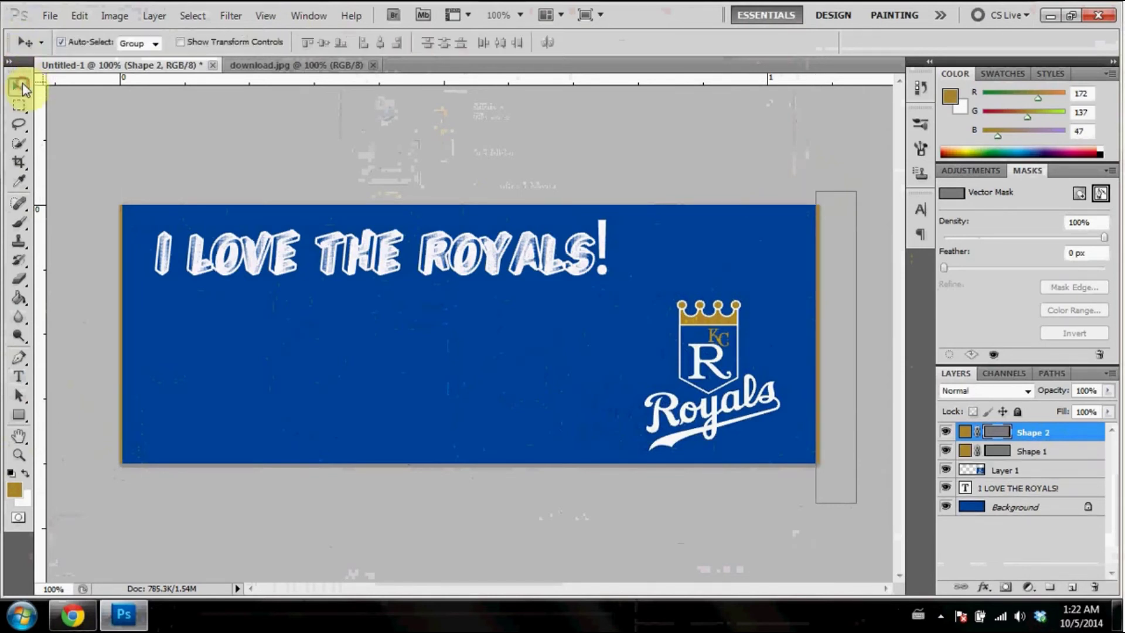
left_click(19, 414)
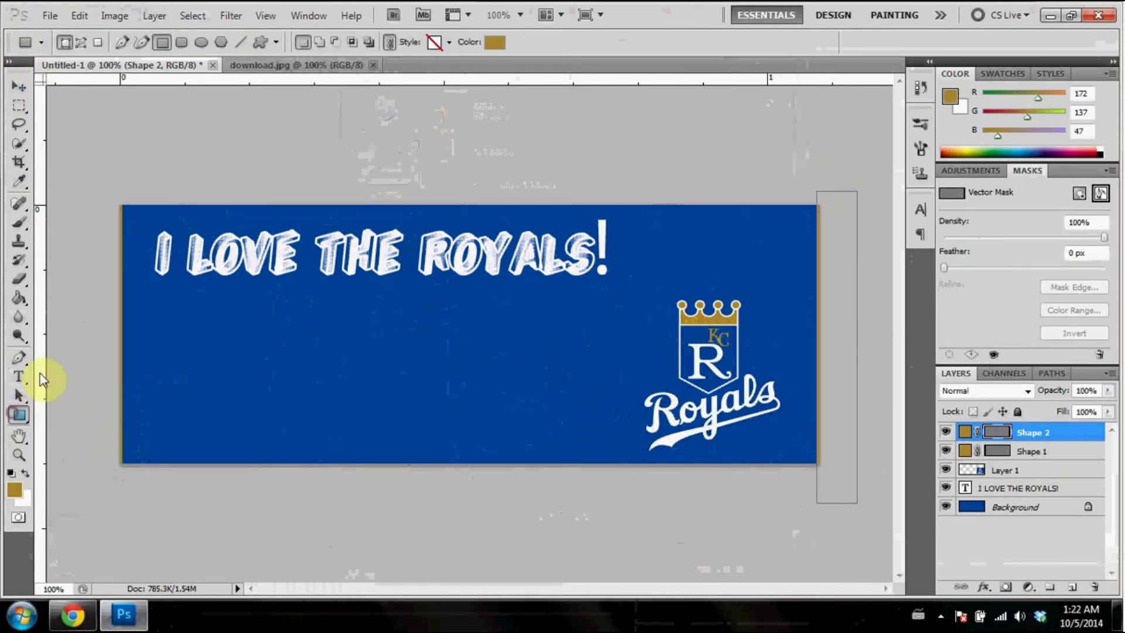
left_click_drag(87, 155, 835, 204)
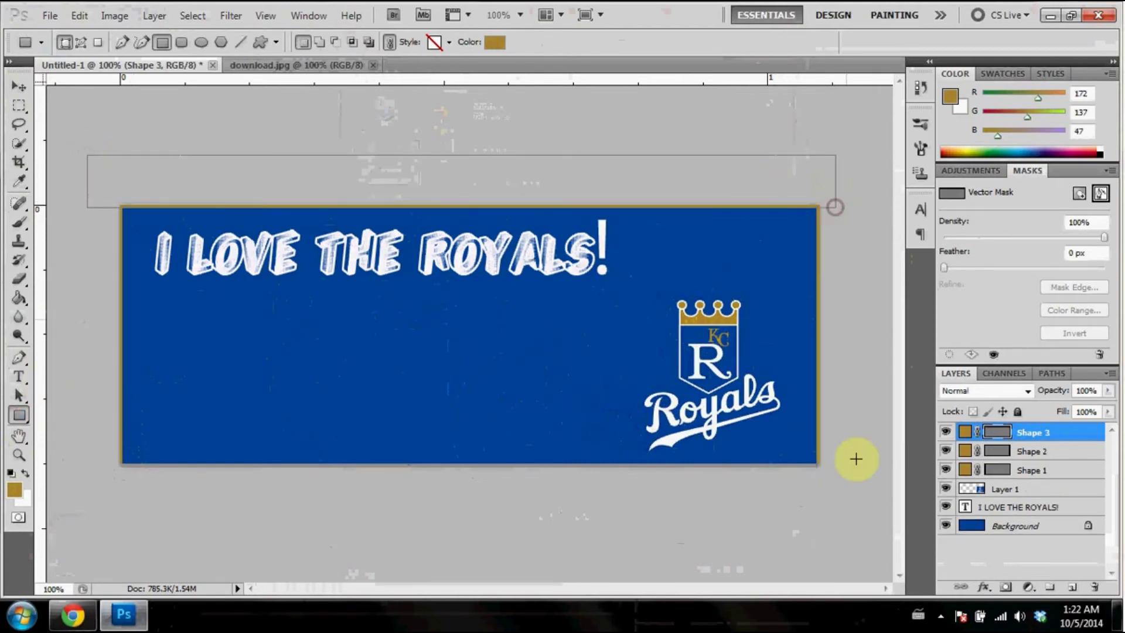
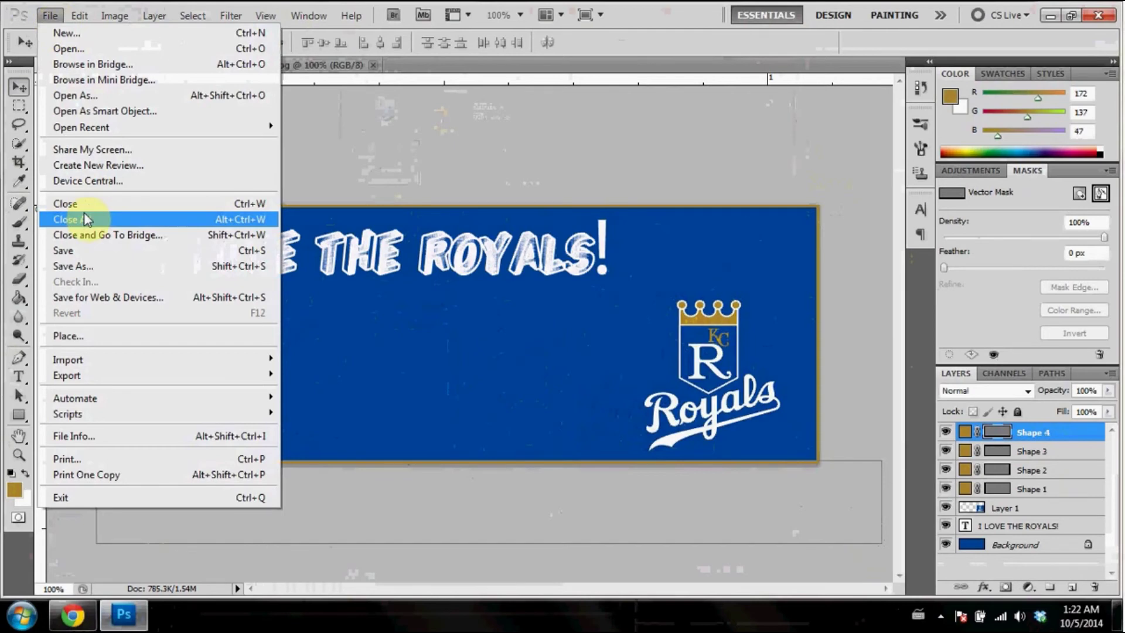
Save the banner to the Desktop as Myroyalscoverbannerphoto in PNG format with interlacing set to None
left_click(93, 265)
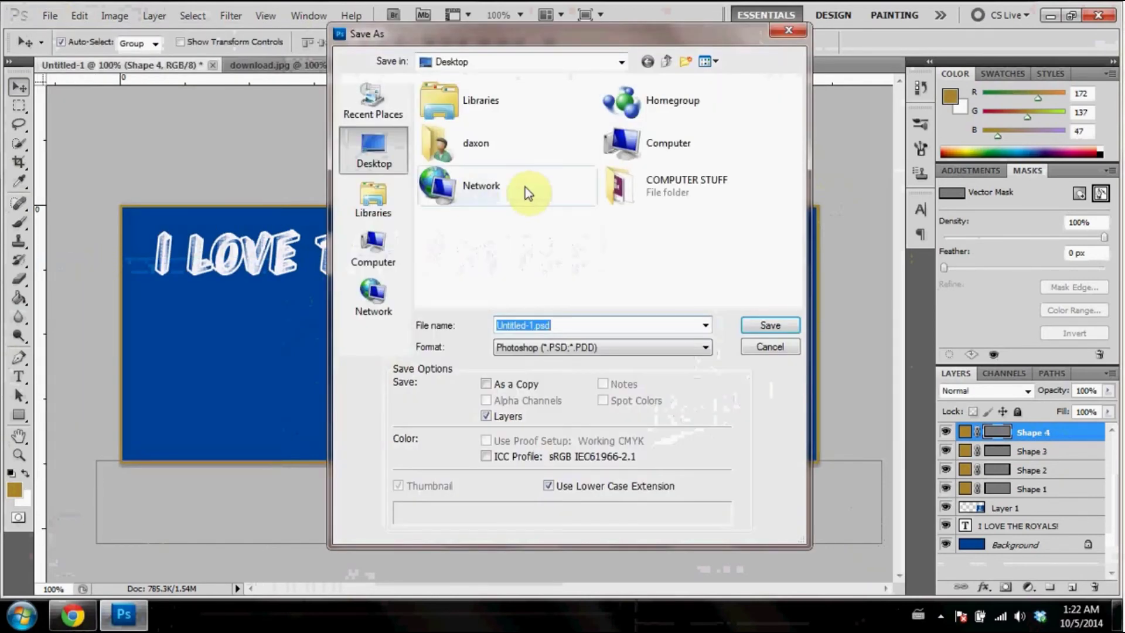
key("BackSpace")
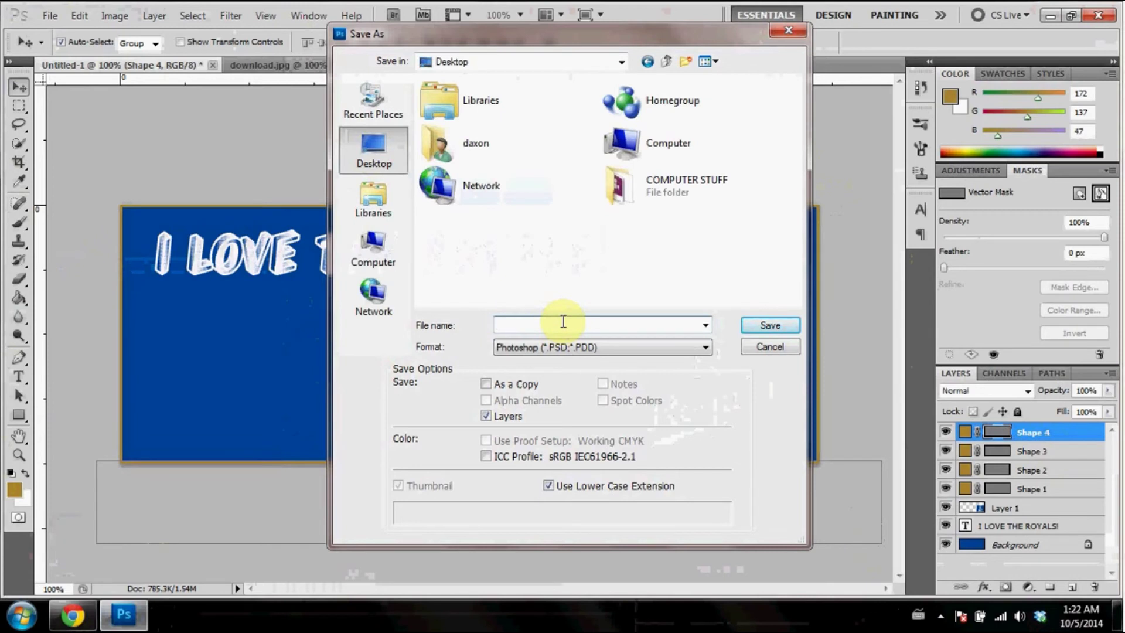
type("Myroyalscoverbannerphoto")
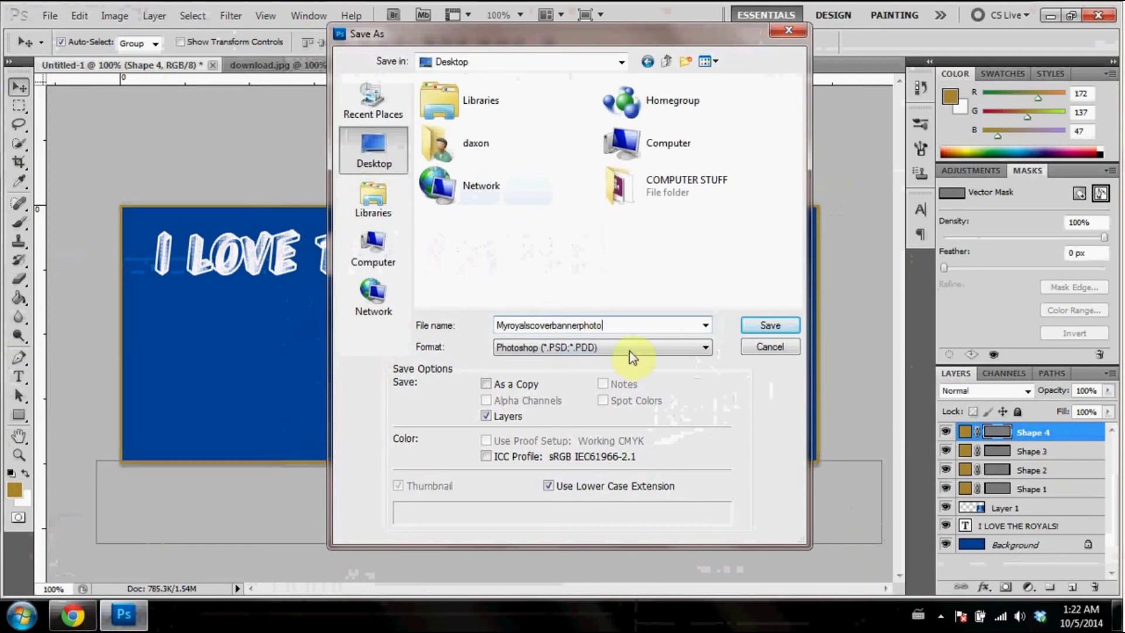
left_click(607, 347)
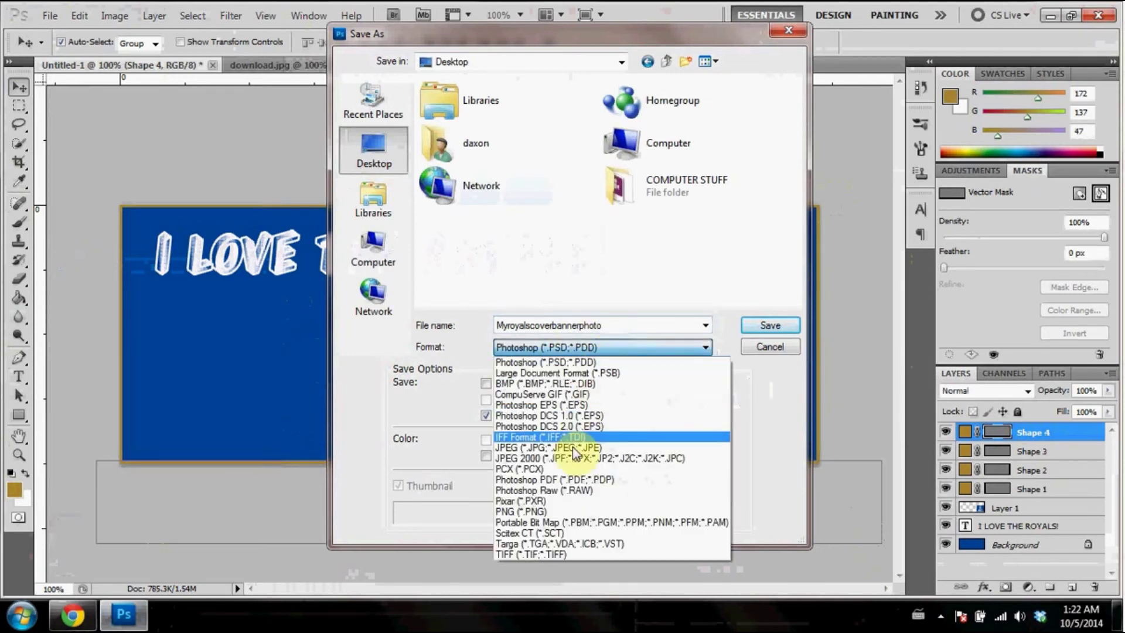
left_click(532, 512)
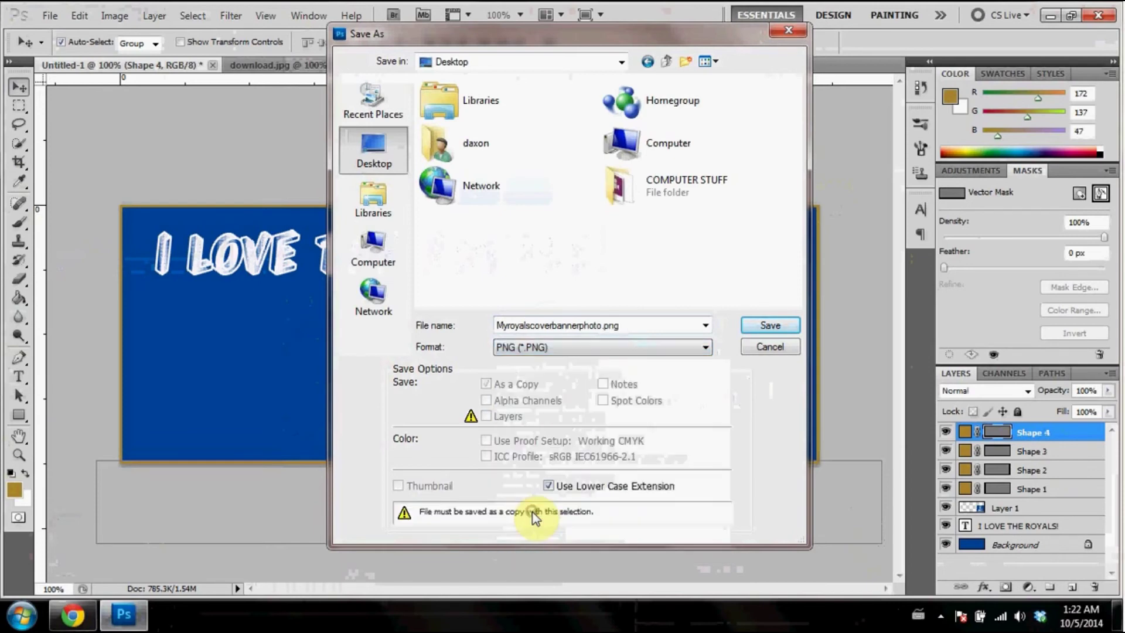
left_click(757, 326)
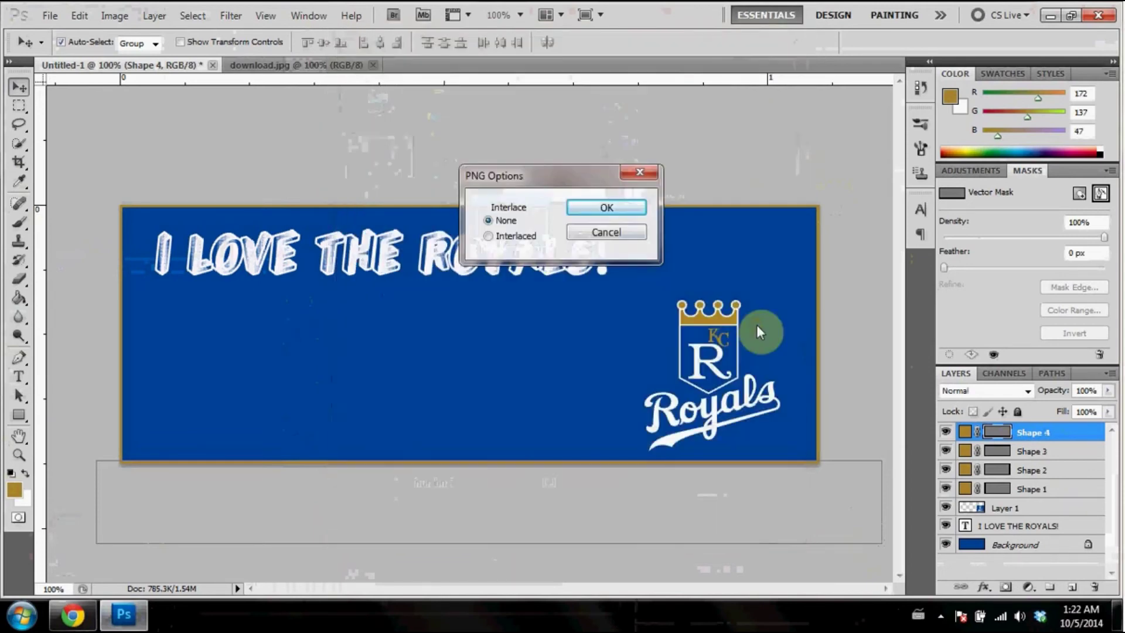
left_click(609, 209)
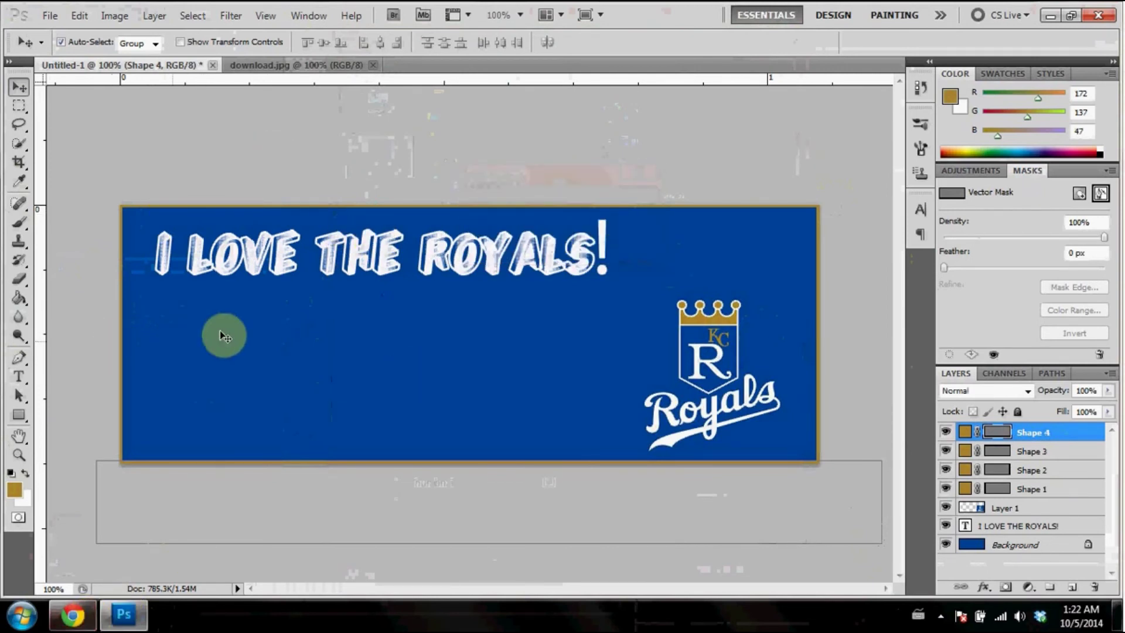
Switch to Chrome and bring up the Facebook profile page with its cover photo in view
left_click(93, 610)
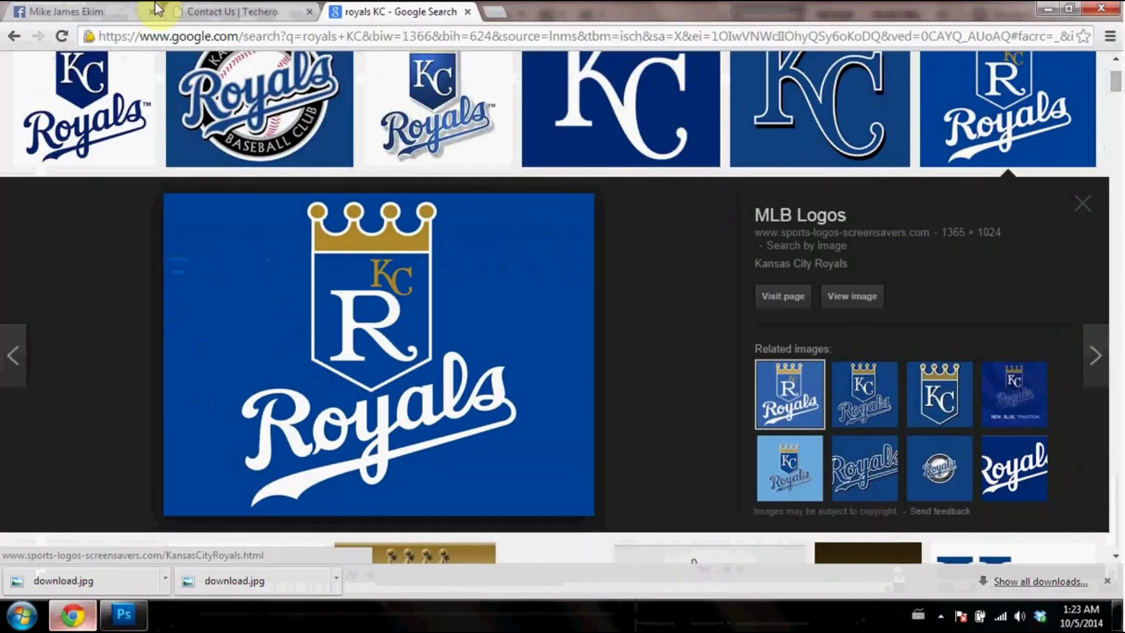
left_click(104, 9)
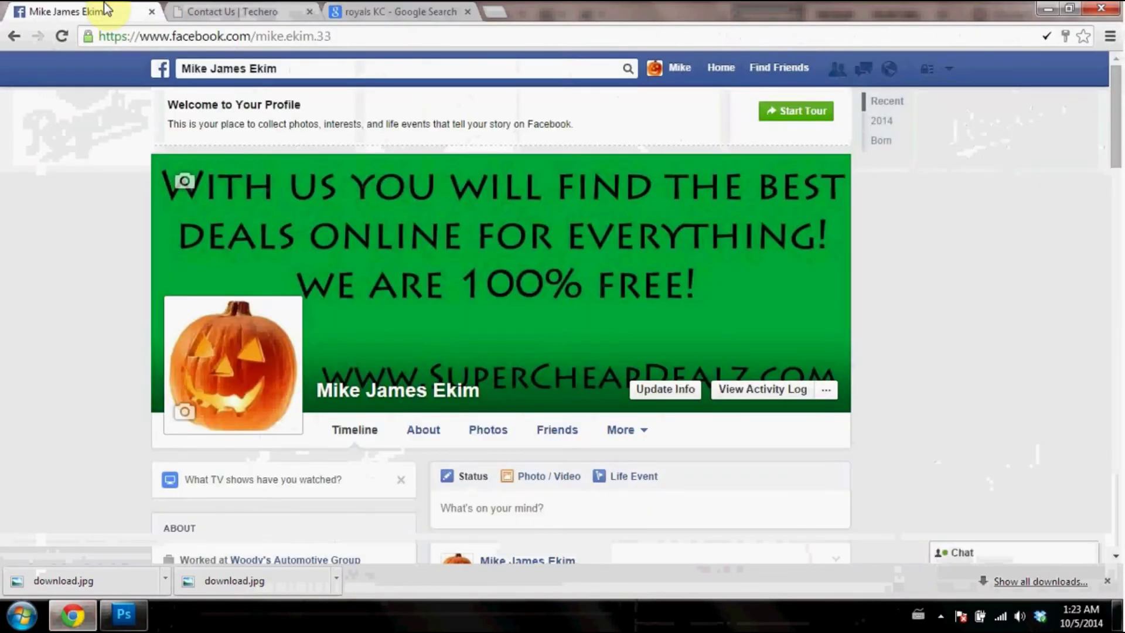
mouse_move(1117, 146)
left_mouse_down()
mouse_move(1116, 191)
mouse_move(1116, 133)
left_mouse_up()
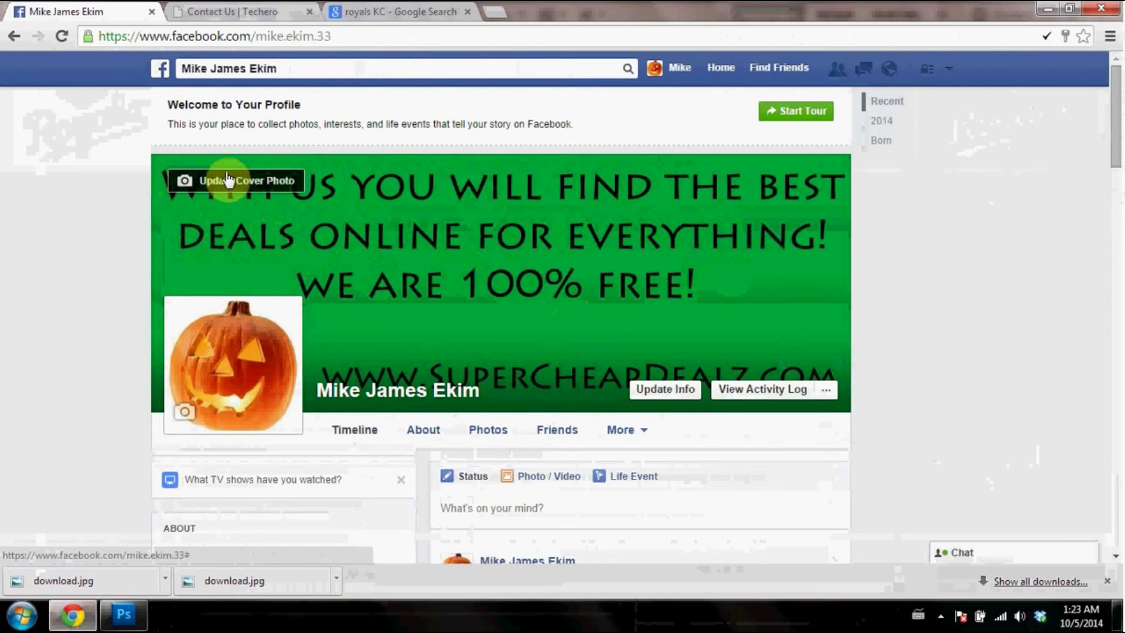
Upload Myroyalscoverbannerphoto.png from the Desktop as the profile's new cover photo
left_click(240, 183)
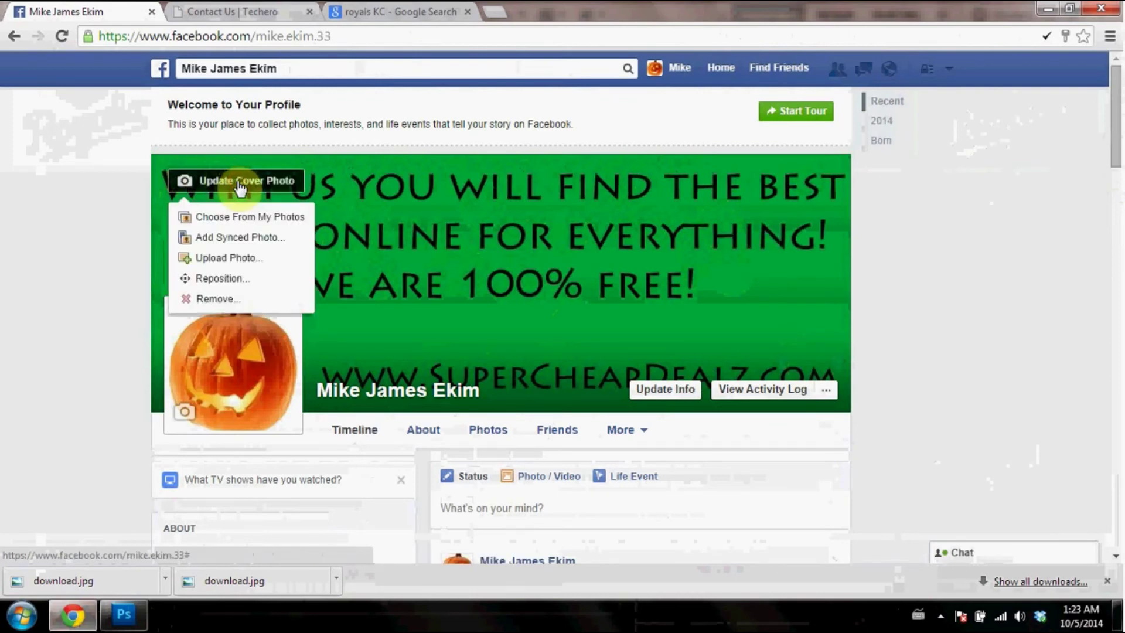
left_click(245, 264)
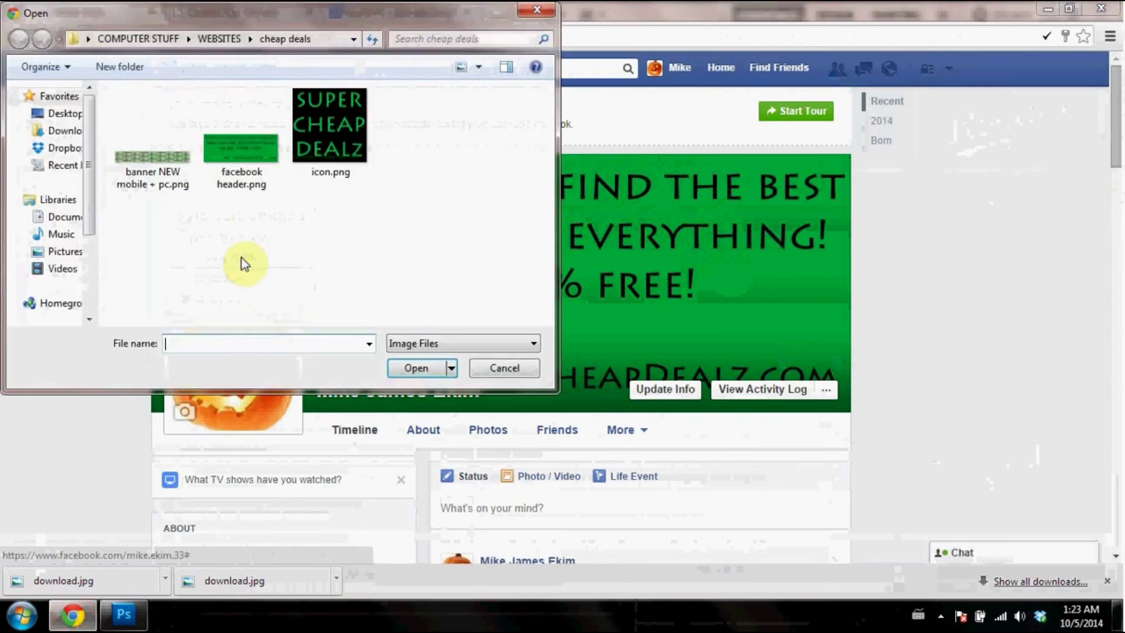
left_click(66, 113)
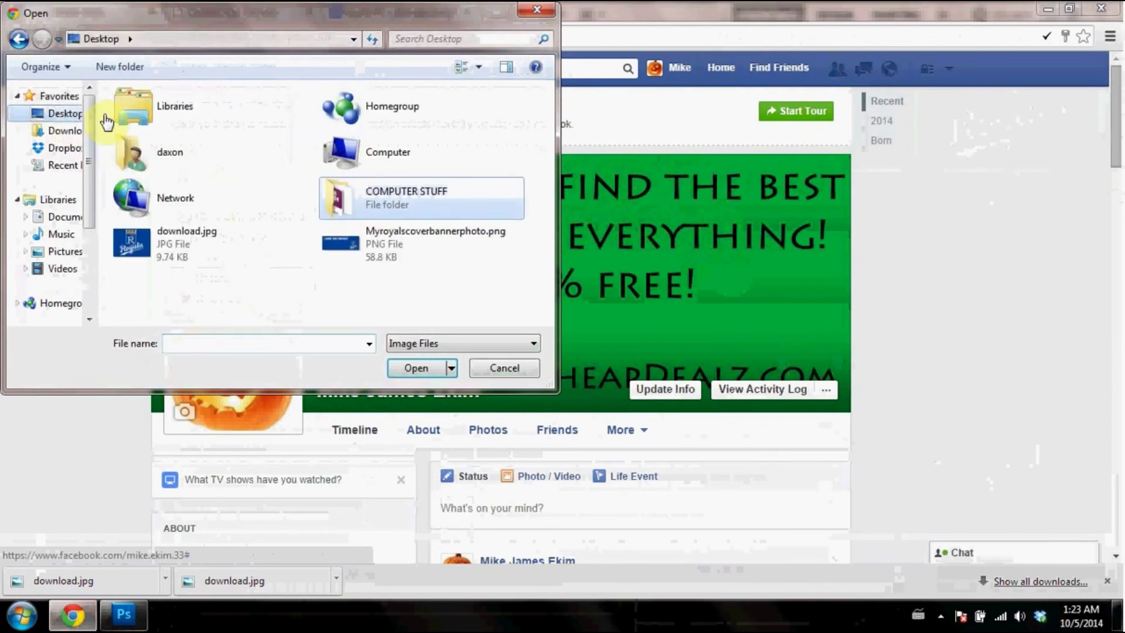
left_click(399, 248)
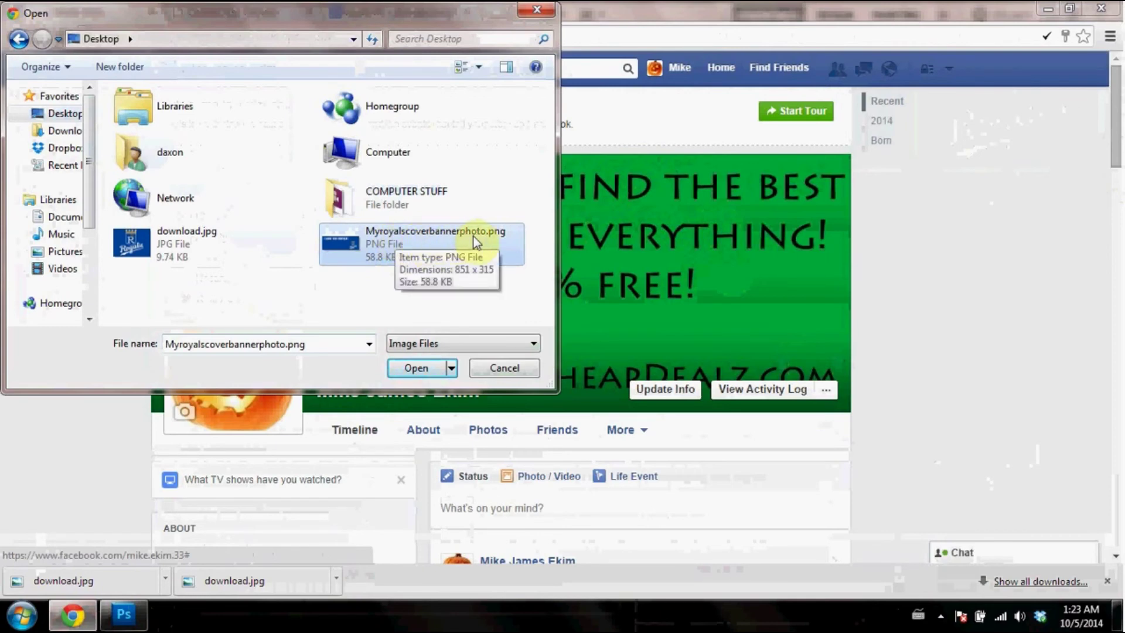
double_click(374, 244)
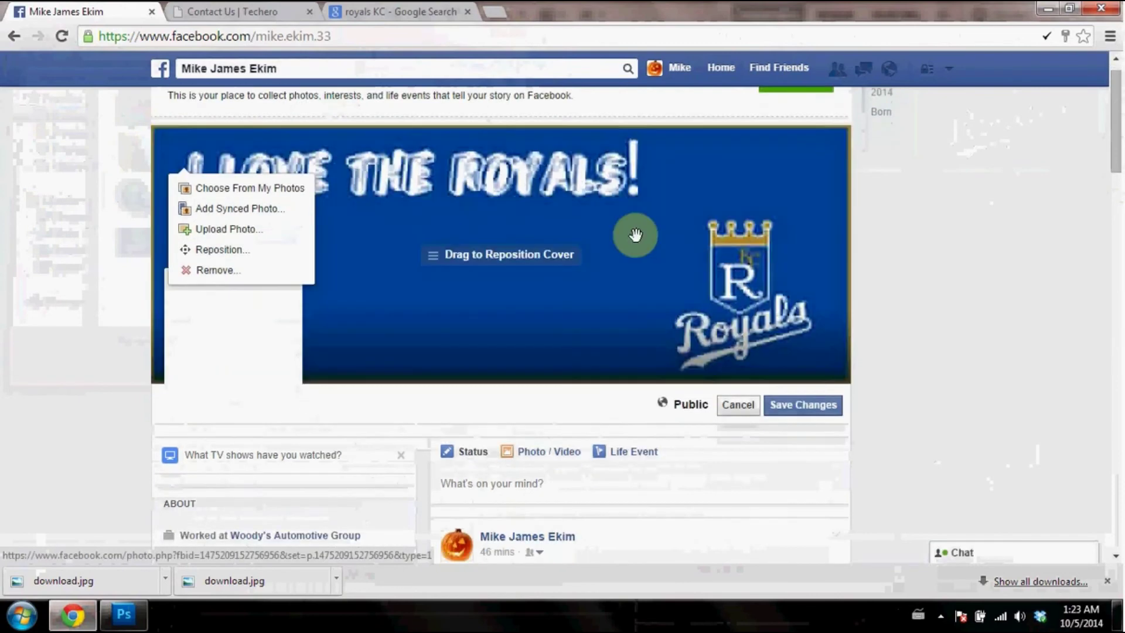
Save the uploaded Royals banner as the cover photo and look over the updated profile page
scroll(1117, 187, "up", 2)
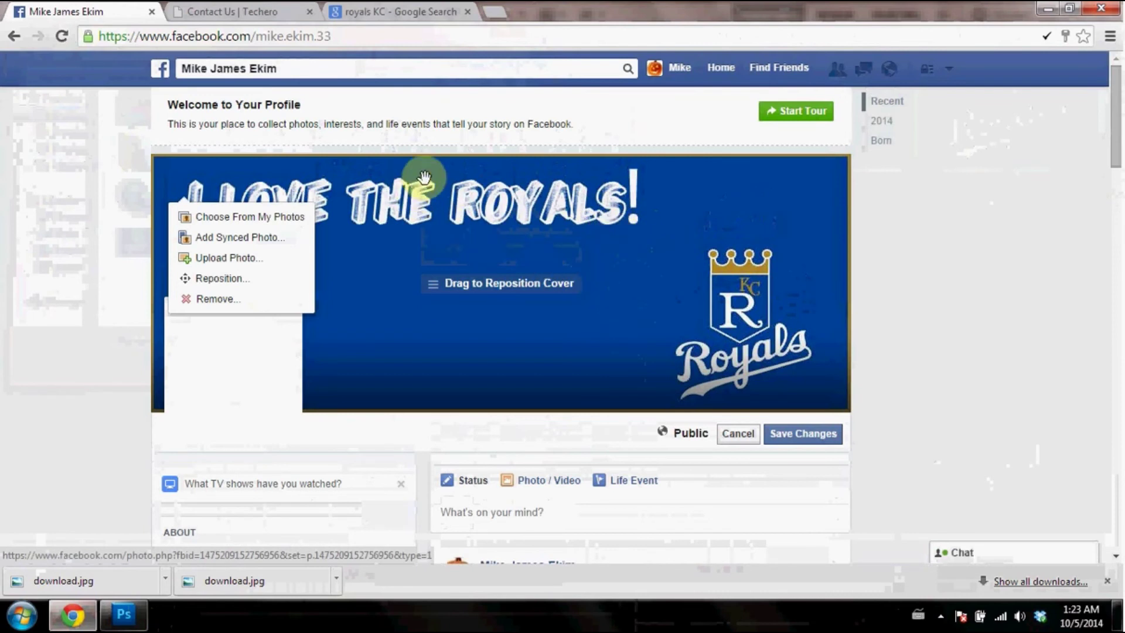
left_click_drag(601, 357, 600, 325)
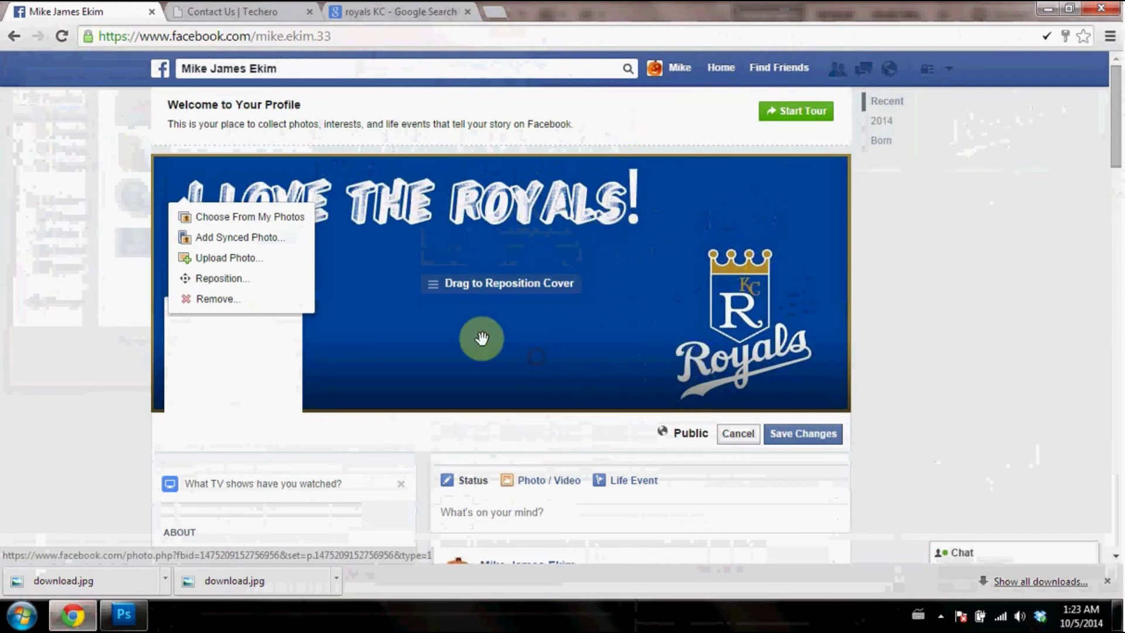
left_click(786, 434)
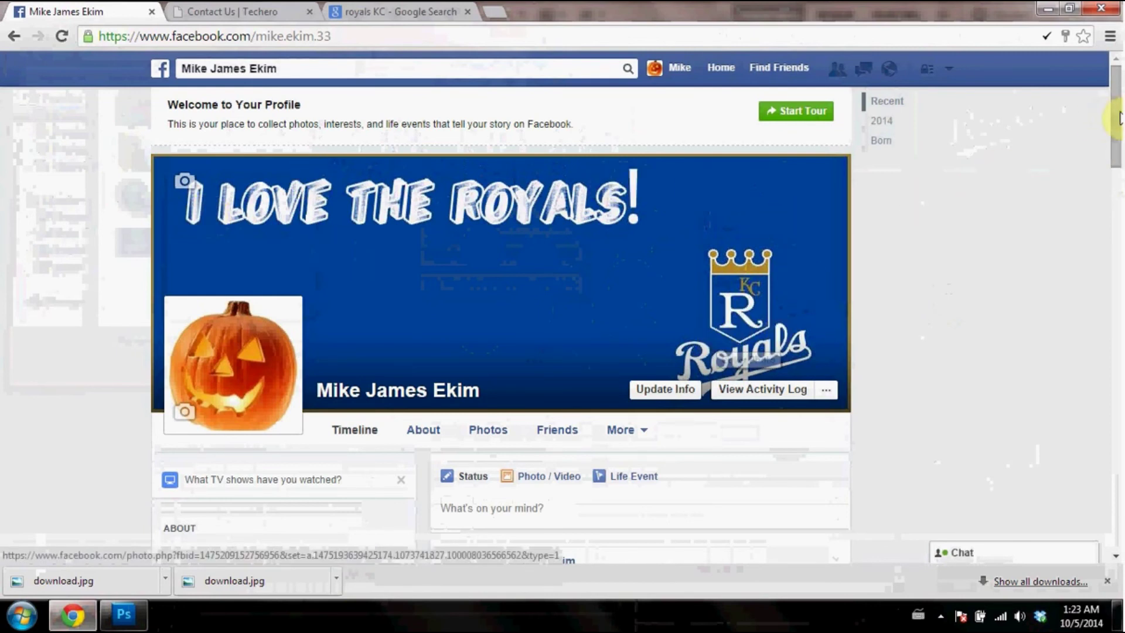
scroll(1119, 126, "down", 1)
scroll(1119, 126, "down", 1)
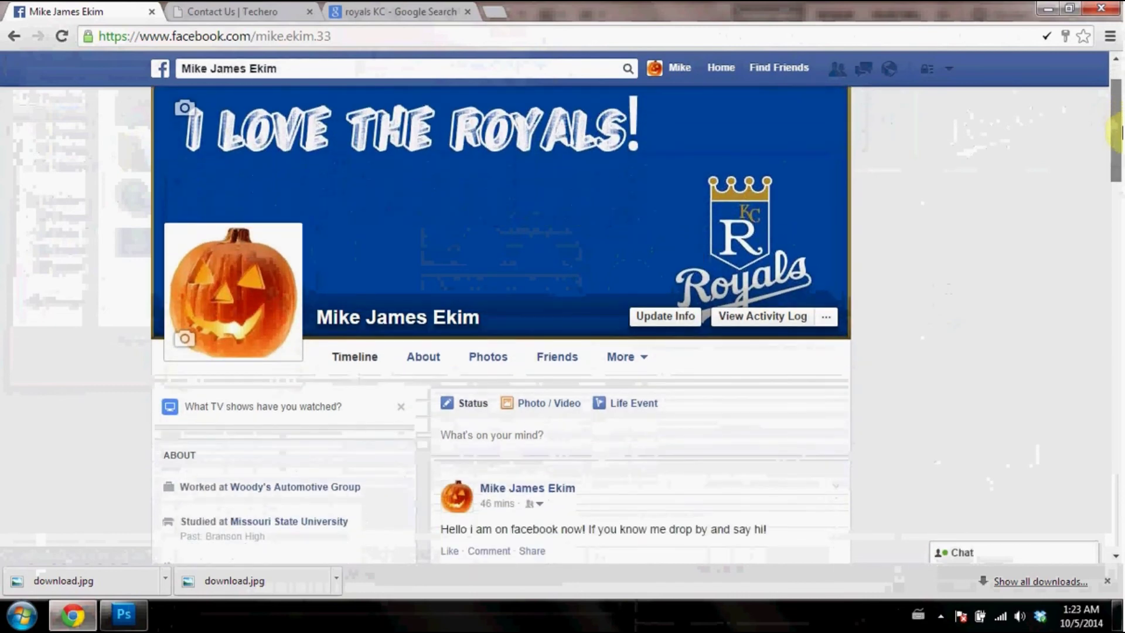
scroll(1119, 126, "up", 1)
Minimize Chrome and Photoshop, then check the image dimensions of Myroyalscoverbannerphoto.png in its file properties and close them
left_click(1047, 10)
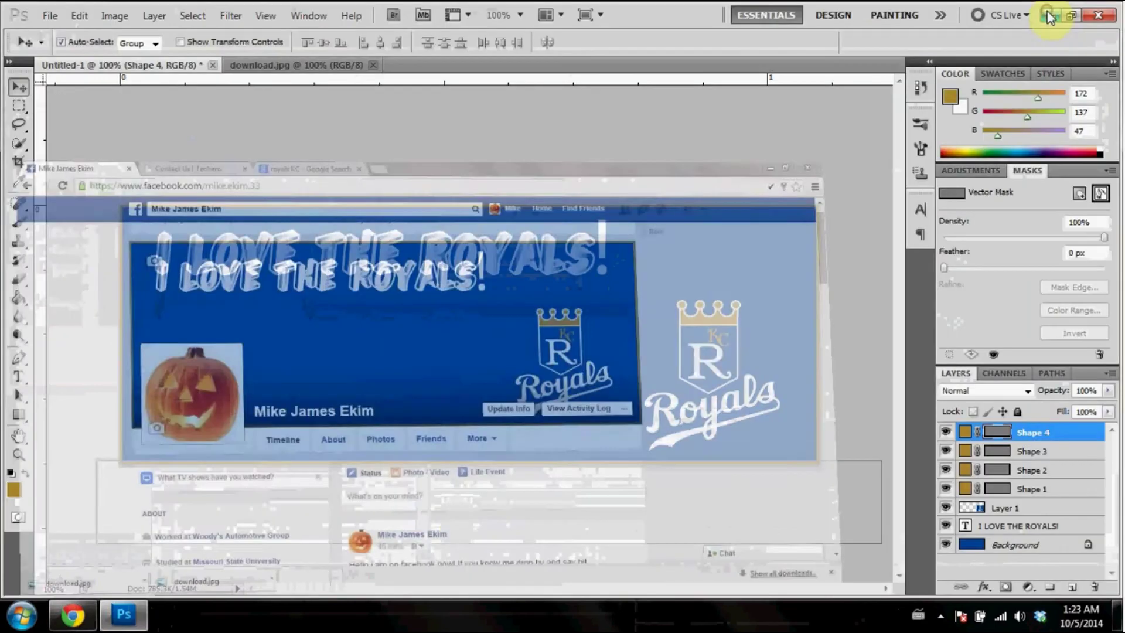
left_click(1048, 16)
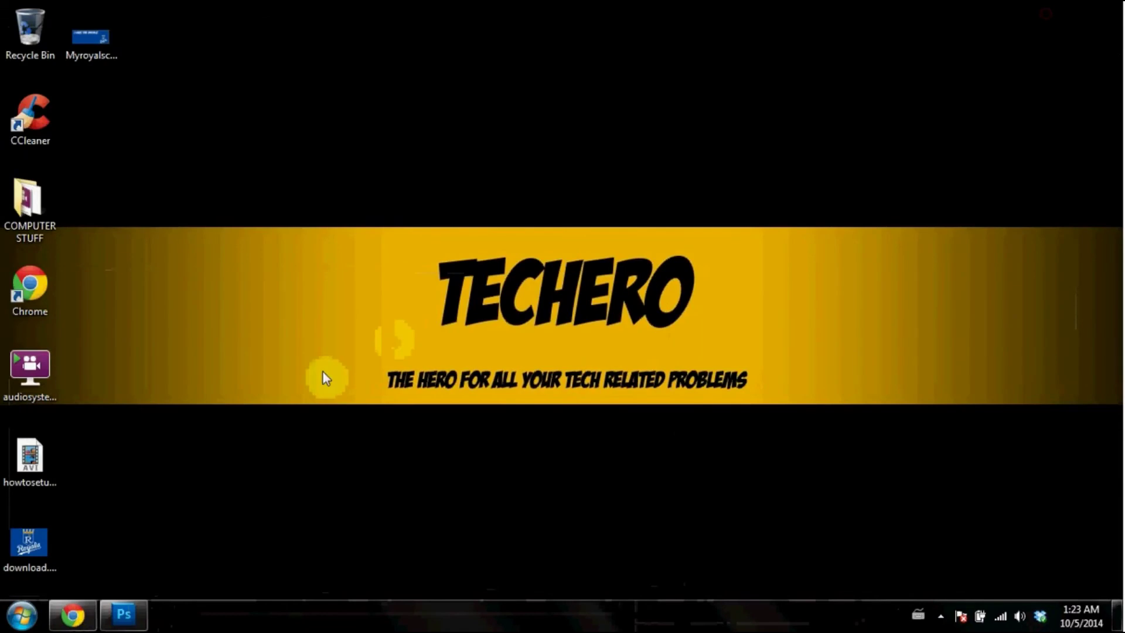
right_click(96, 37)
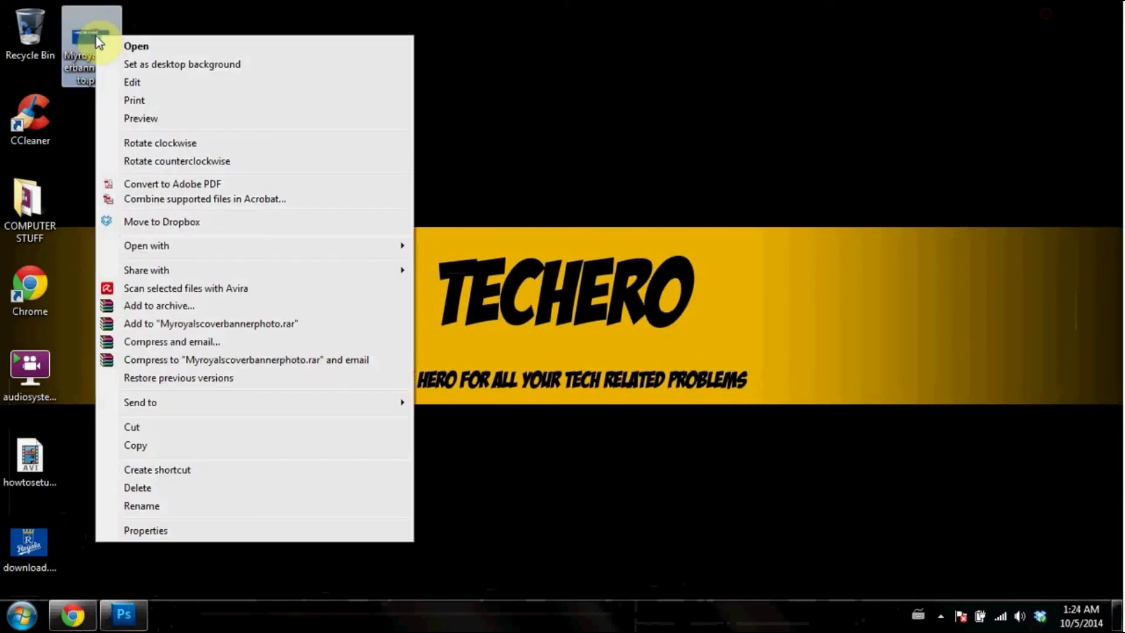
left_click(195, 531)
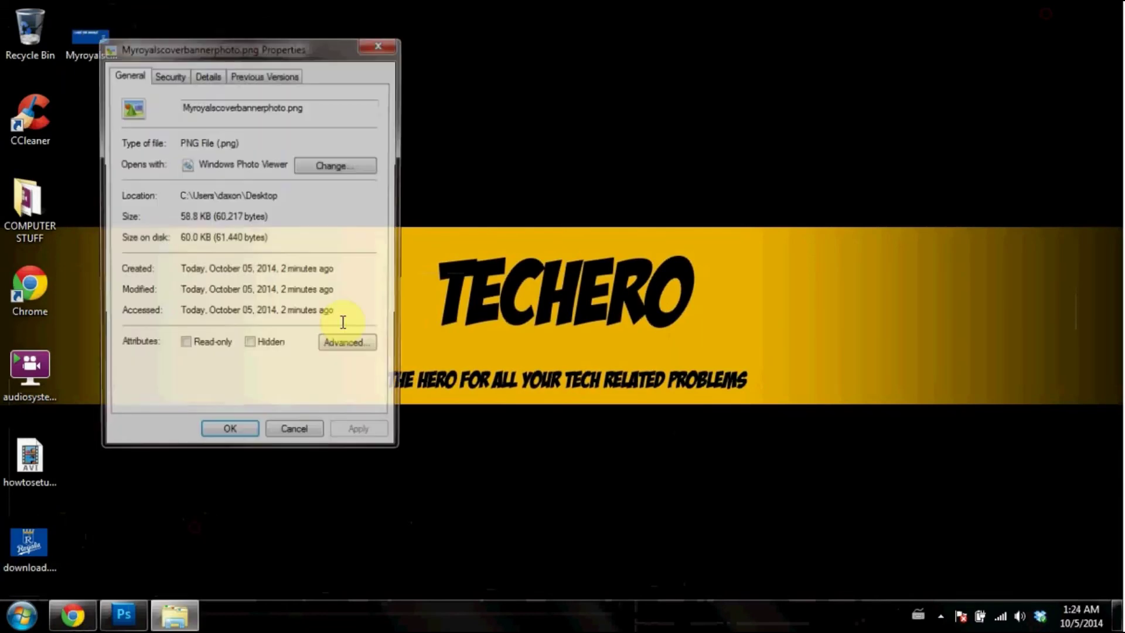
left_click_drag(297, 45, 567, 112)
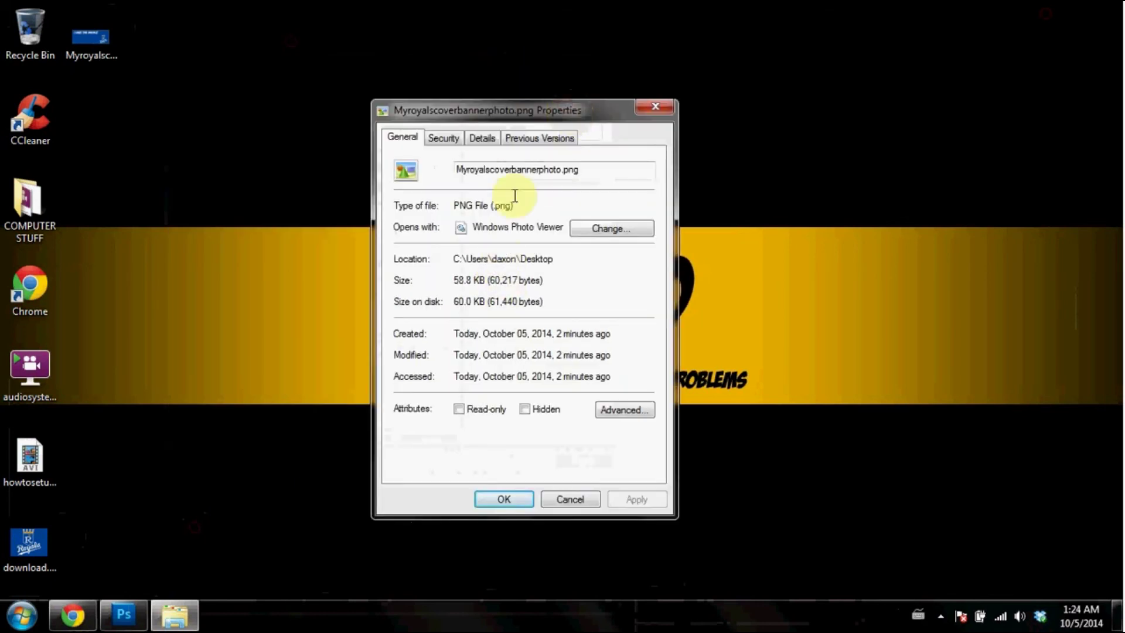
left_click(482, 138)
left_click(475, 235)
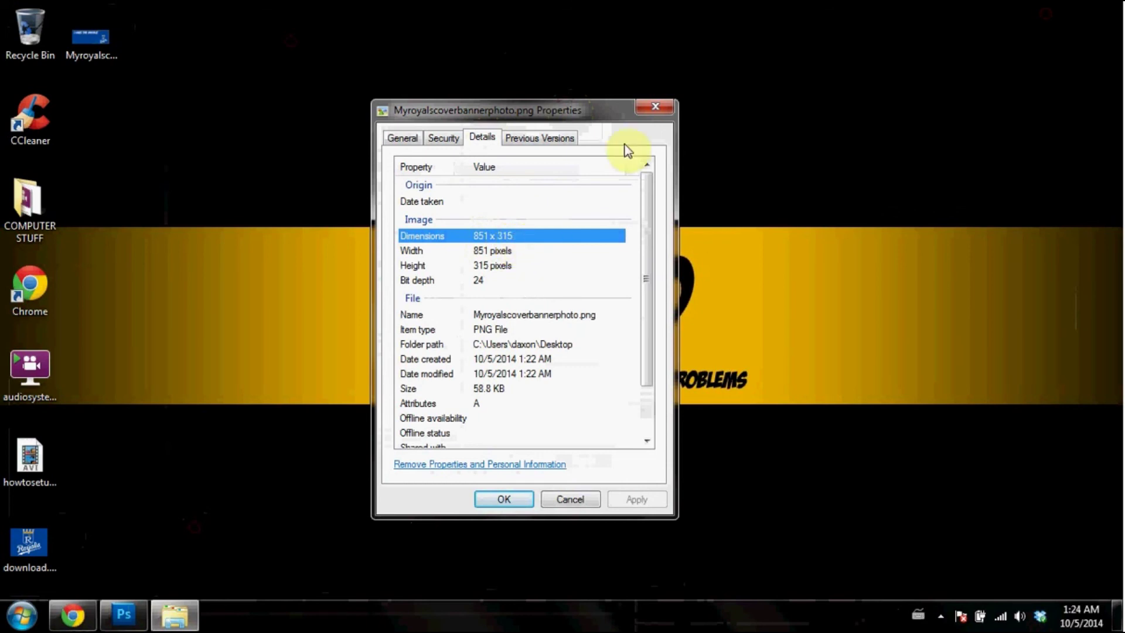
left_click(651, 108)
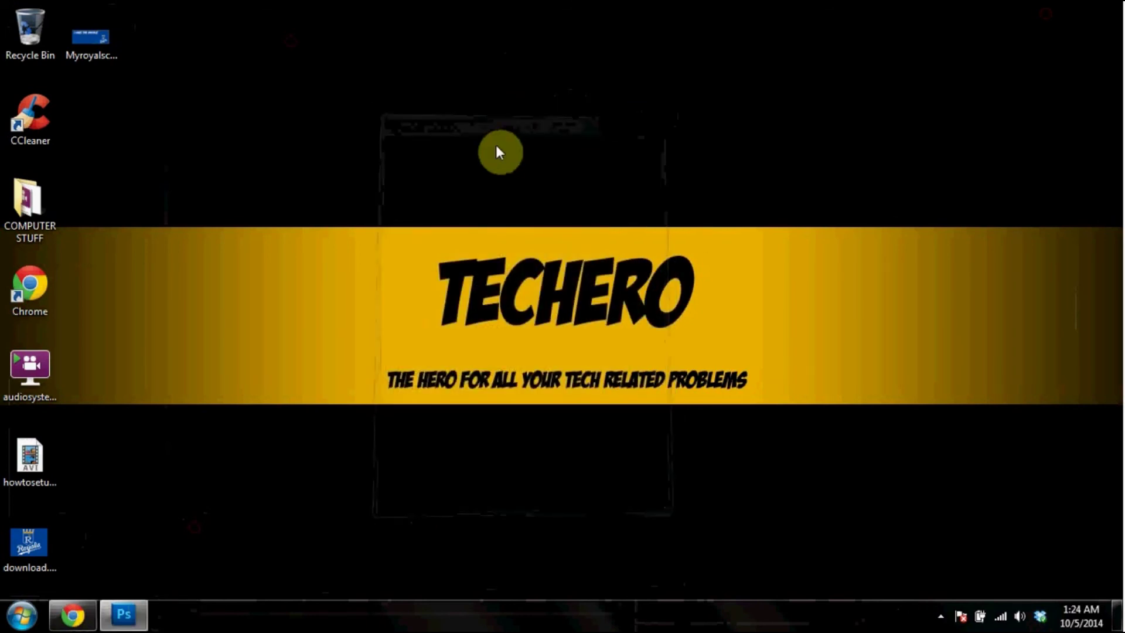